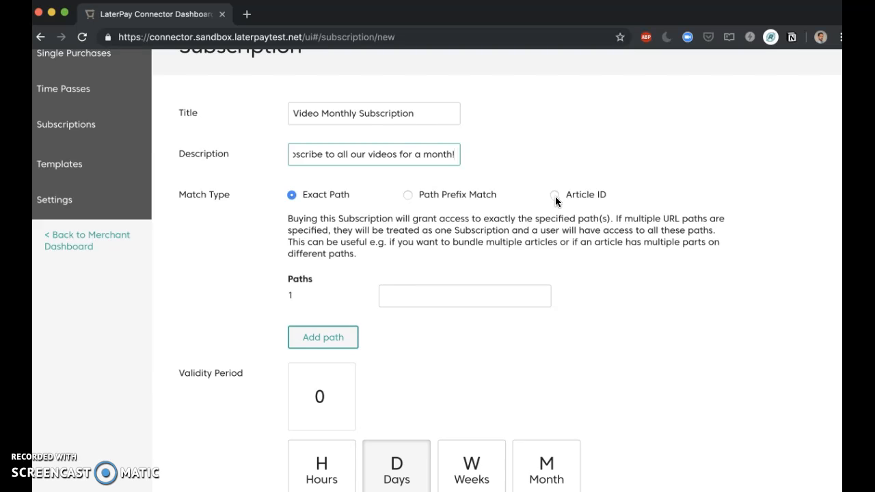
Compare the Path Prefix Match and Exact Path descriptions for the subscription's match type
{"action": "left_click", "coordinate": [407, 195]}
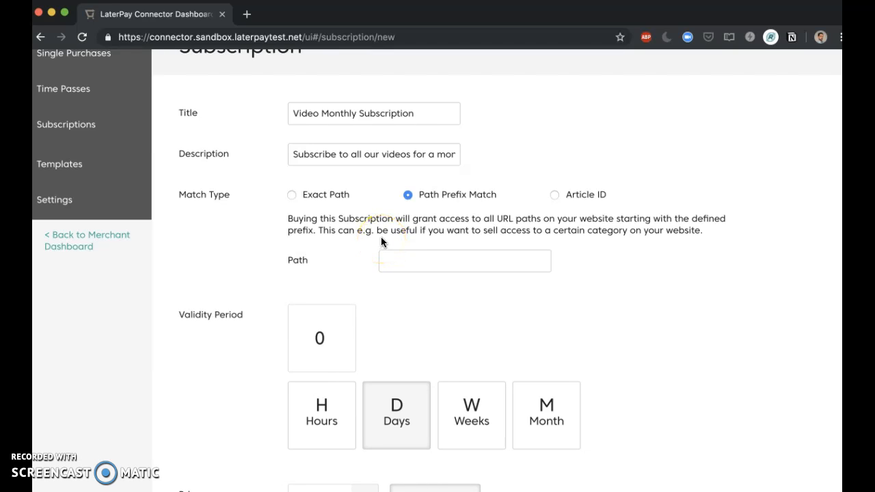
{"action": "left_click", "coordinate": [380, 254]}
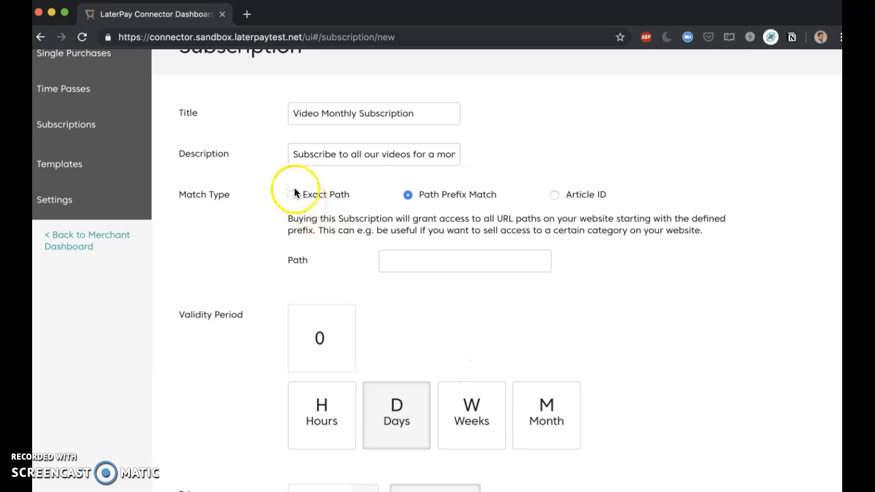
{"action": "left_click", "coordinate": [292, 197]}
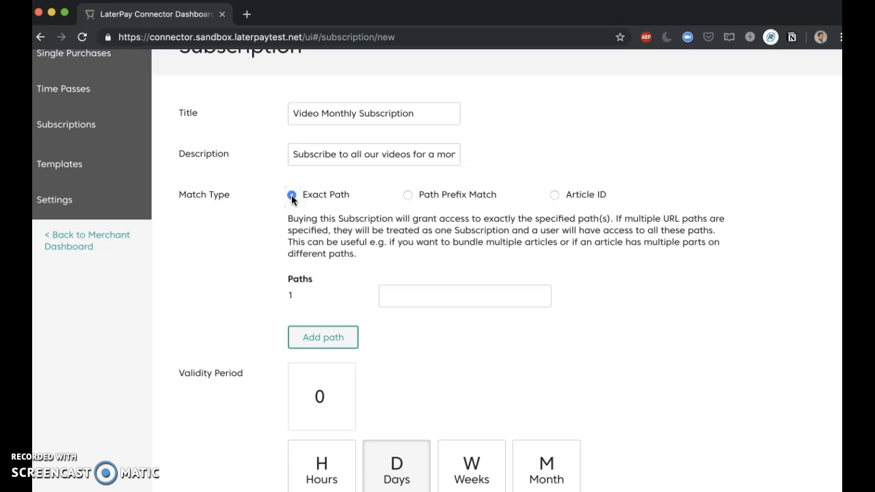
Check the path in the LaterPay Video Demo 3 page's URL and set the subscription's match type to Path Prefix Match
{"action": "key", "text": "super+grave"}
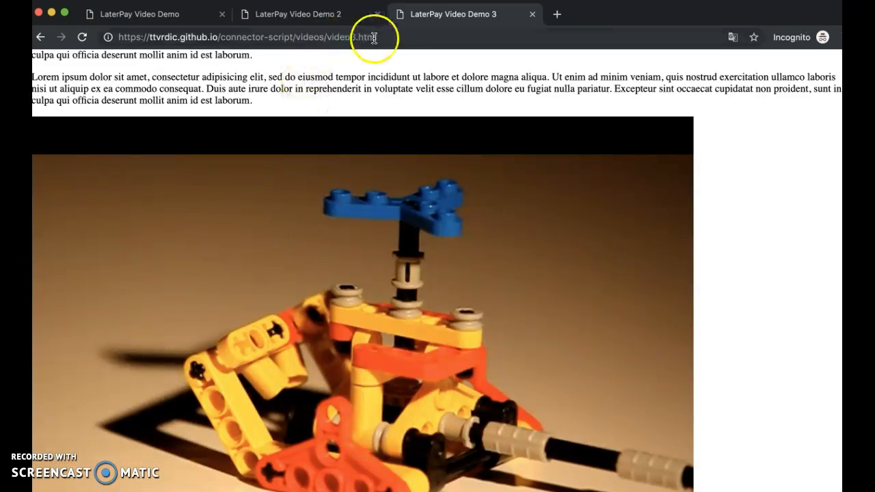
{"action": "mouse_move", "coordinate": [382, 37]}
{"action": "left_mouse_down"}
{"action": "mouse_move", "coordinate": [137, 37]}
{"action": "mouse_move", "coordinate": [396, 45]}
{"action": "left_mouse_up"}
{"action": "left_click", "coordinate": [217, 37]}
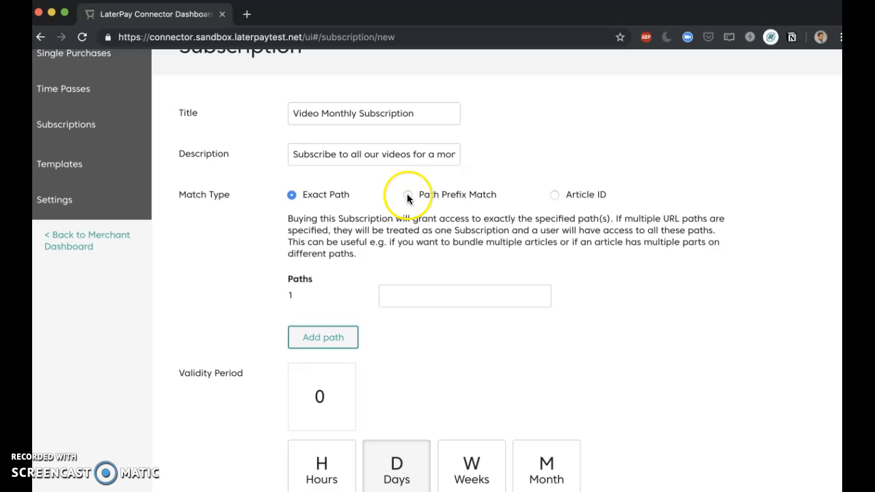
{"action": "left_click", "coordinate": [407, 196]}
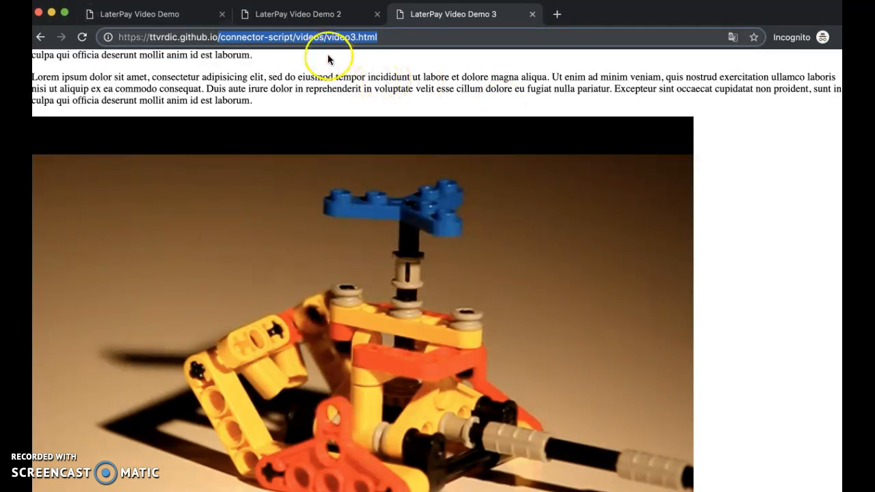
Compare the URLs of the three video demo pages to identify their shared path prefix
{"action": "left_click", "coordinate": [192, 19]}
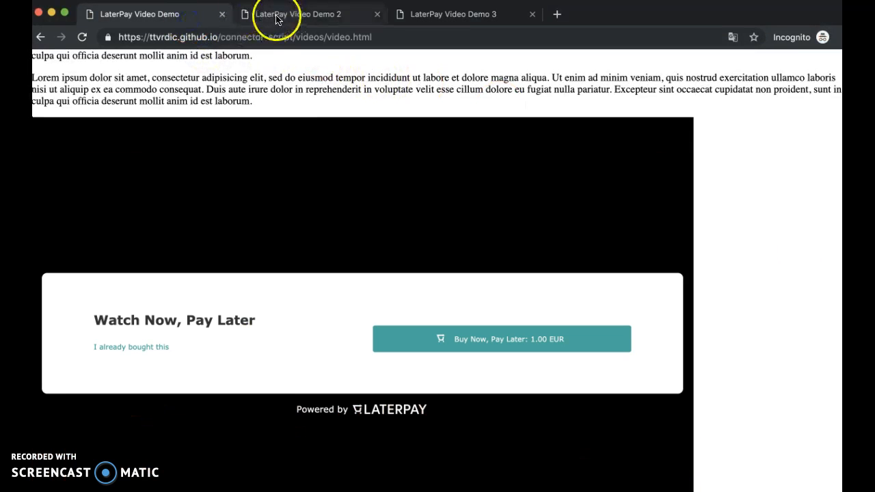
{"action": "left_click", "coordinate": [274, 16]}
{"action": "left_click", "coordinate": [433, 16]}
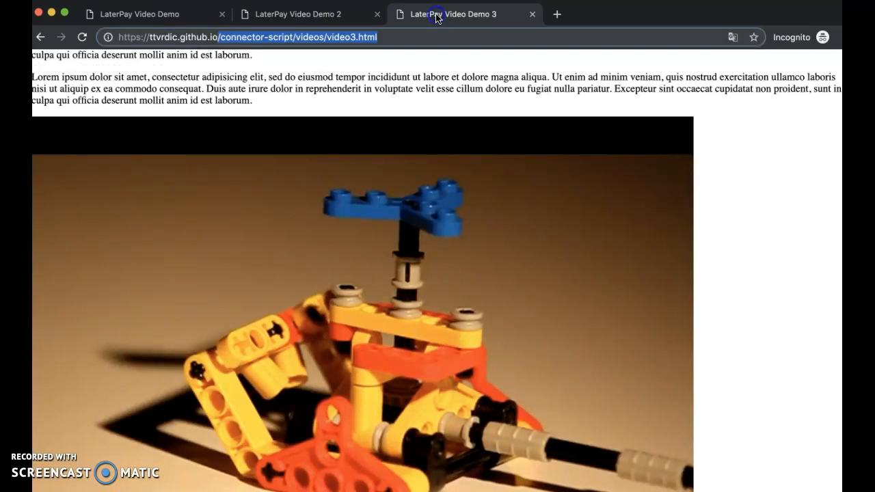
{"action": "left_click", "coordinate": [220, 37]}
{"action": "left_click_drag", "start_coordinate": [220, 37], "coordinate": [244, 38]}
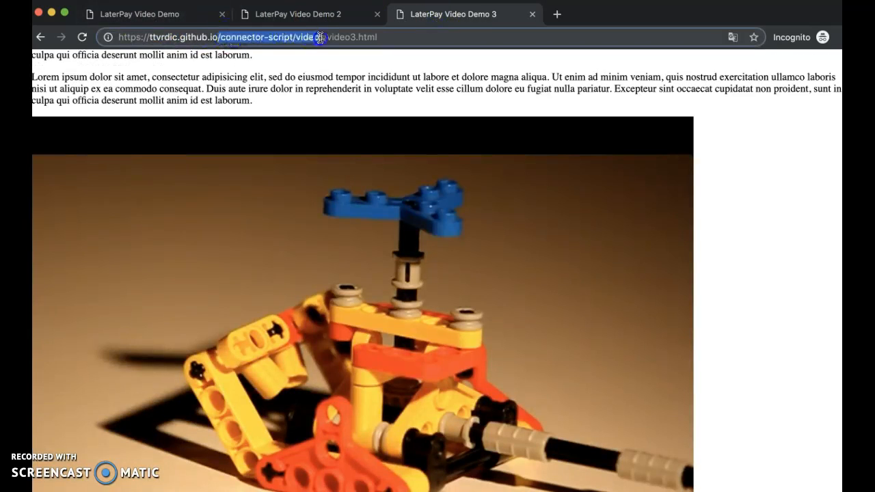
{"action": "left_click", "coordinate": [289, 14]}
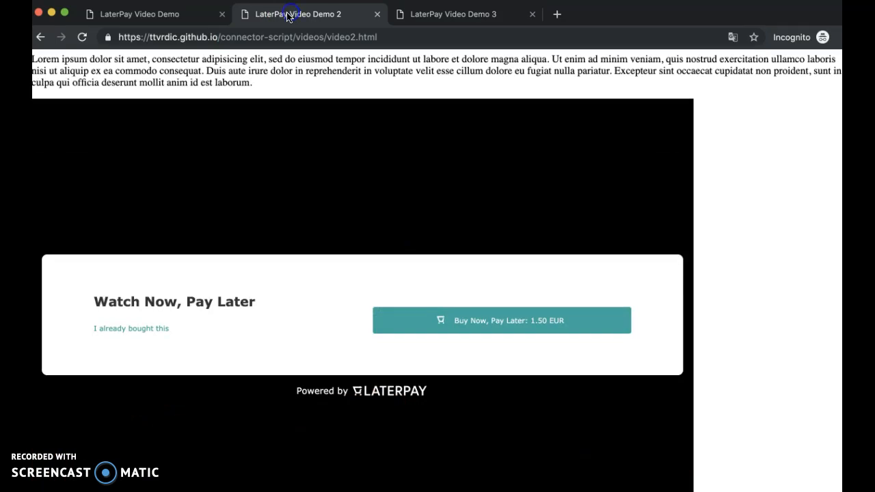
{"action": "left_click_drag", "start_coordinate": [219, 41], "coordinate": [324, 33]}
Copy /connector-script/videos/ from the first video demo page's URL and enter it as the subscription's path
{"action": "left_click", "coordinate": [192, 10]}
{"action": "left_click", "coordinate": [253, 34]}
{"action": "left_click_drag", "start_coordinate": [219, 35], "coordinate": [348, 60]}
{"action": "key", "text": "super+c"}
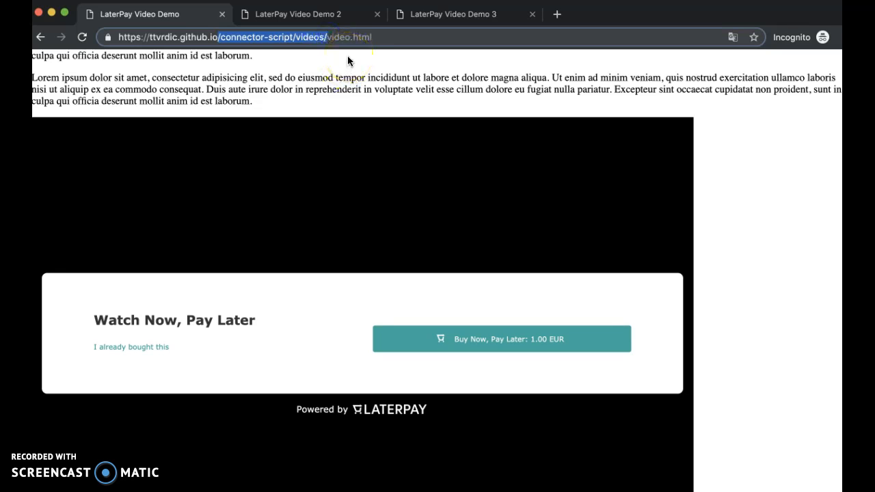
{"action": "key", "text": "super+Tab"}
{"action": "left_click", "coordinate": [434, 262]}
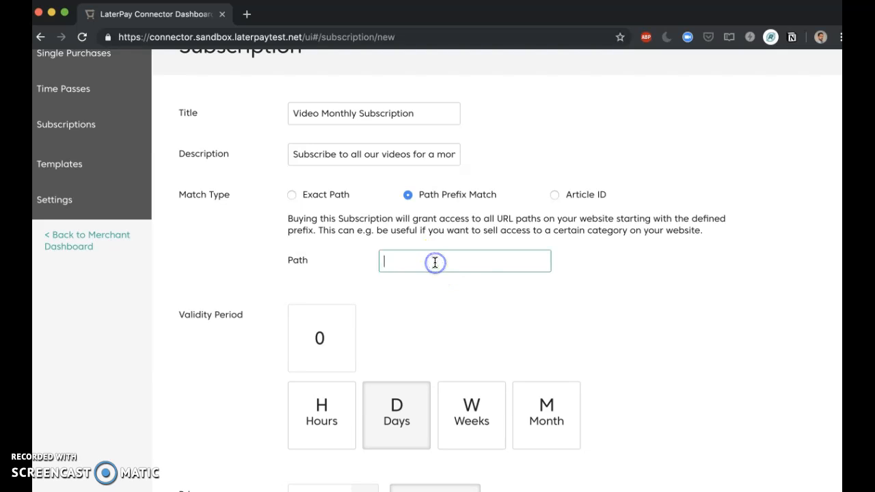
{"action": "key", "text": "super+v"}
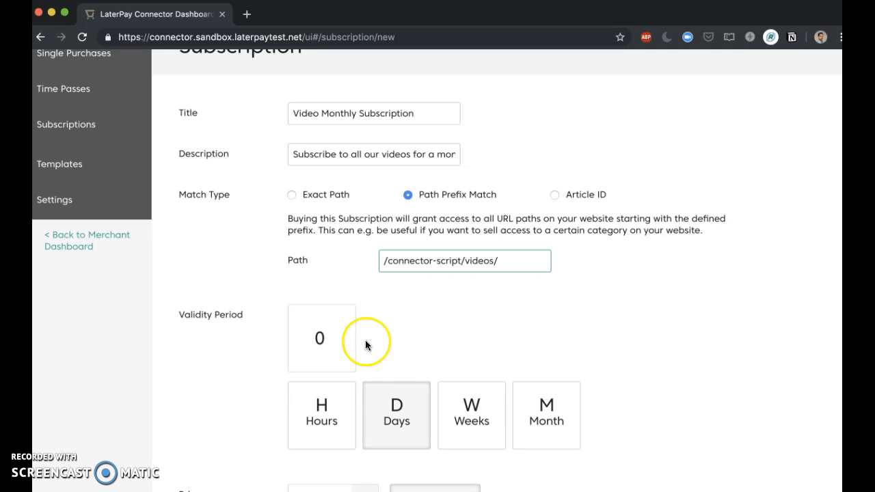
Set the subscription's validity period to 1 month
{"action": "scroll", "coordinate": [428, 390], "scroll_direction": "down", "scroll_amount": 5}
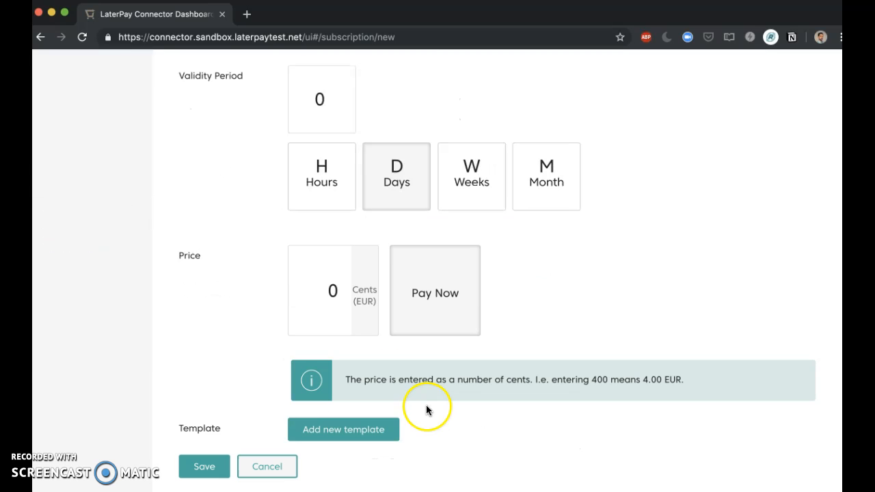
{"action": "left_click_drag", "start_coordinate": [309, 103], "coordinate": [374, 108]}
{"action": "type", "text": "1"}
{"action": "left_click", "coordinate": [547, 176]}
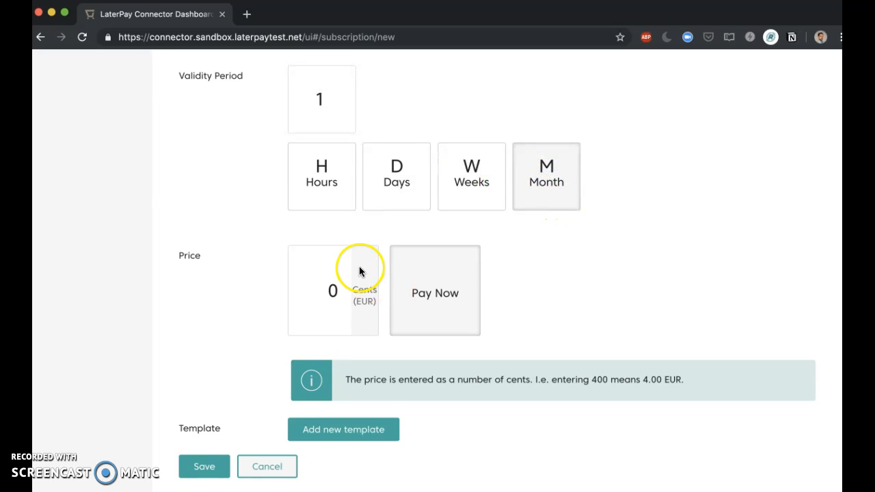
Set the subscription's price to 400 cents with Pay Now and save the subscription
{"action": "double_click", "coordinate": [331, 294]}
{"action": "type", "text": "400"}
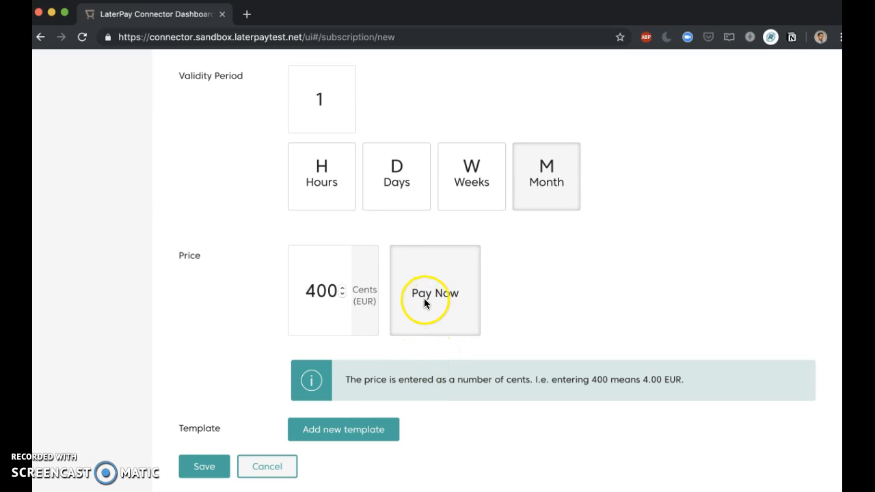
{"action": "left_click_drag", "start_coordinate": [411, 294], "coordinate": [488, 296]}
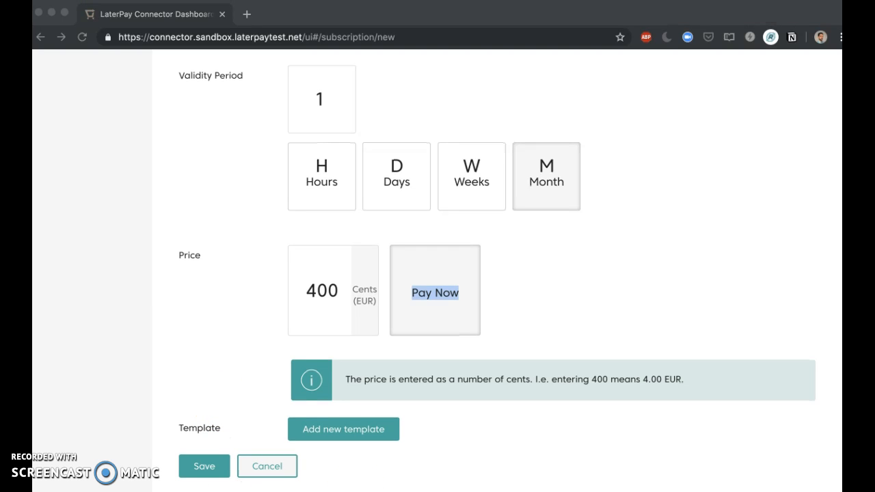
{"action": "left_click", "coordinate": [206, 467]}
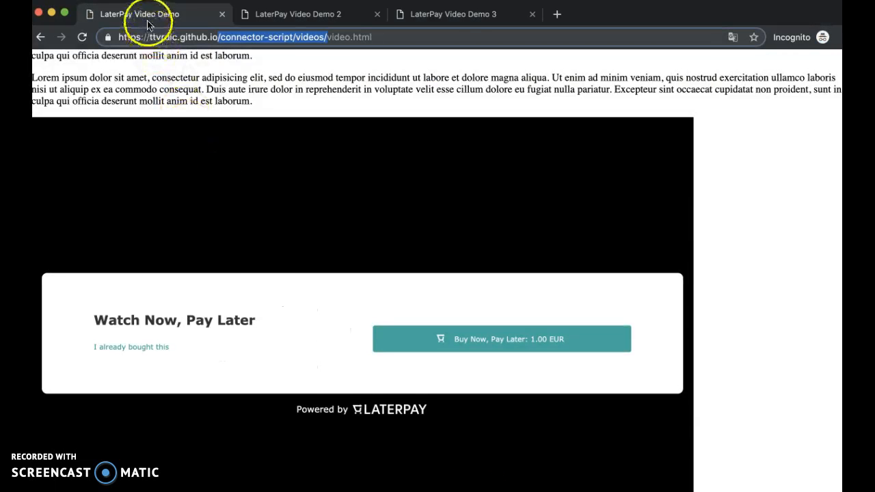
Review the purchase options on all three video demo pages, selecting Video Monthly Subscription on the first one
{"action": "left_click", "coordinate": [146, 19]}
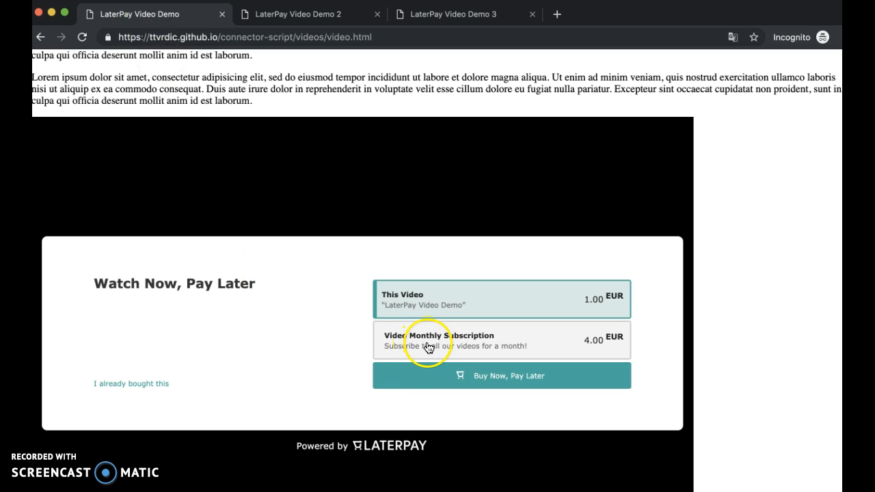
{"action": "left_click", "coordinate": [429, 347]}
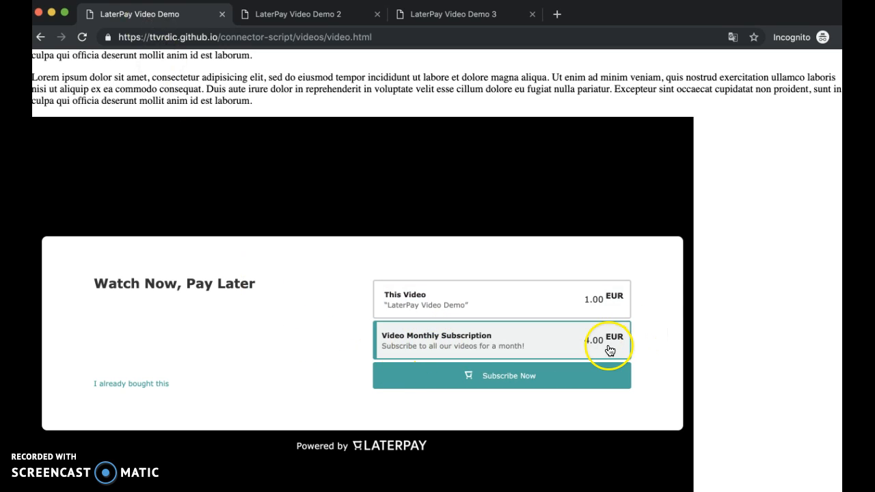
{"action": "left_click", "coordinate": [294, 15]}
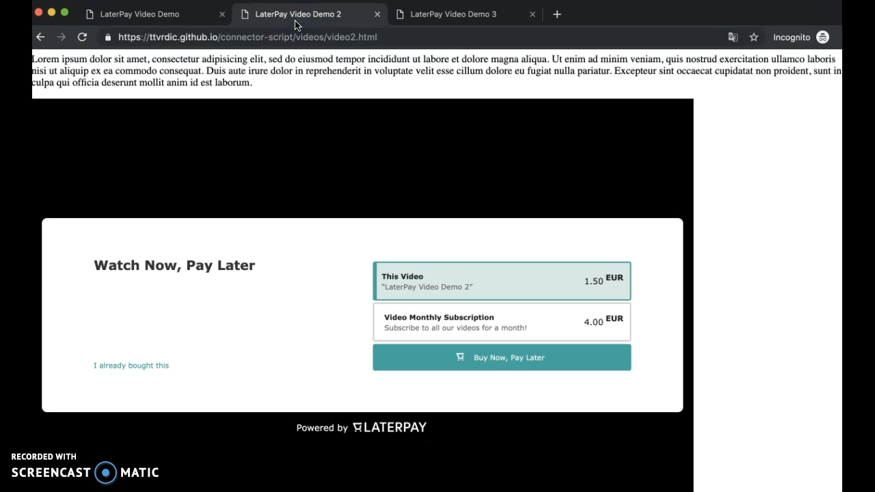
{"action": "left_click", "coordinate": [460, 16]}
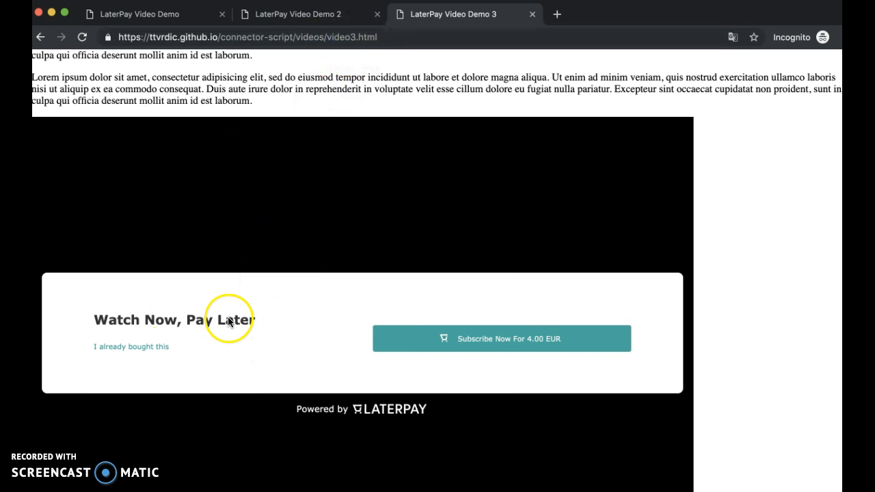
{"action": "left_click", "coordinate": [313, 13]}
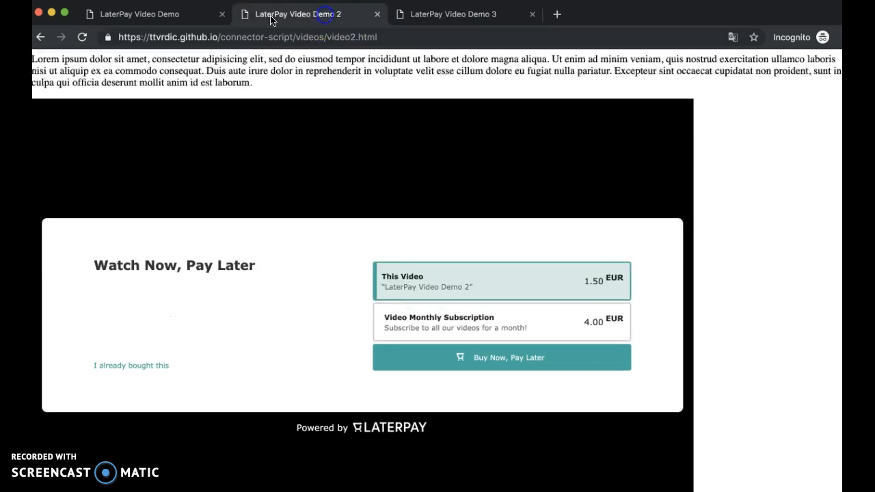
{"action": "left_click", "coordinate": [171, 16]}
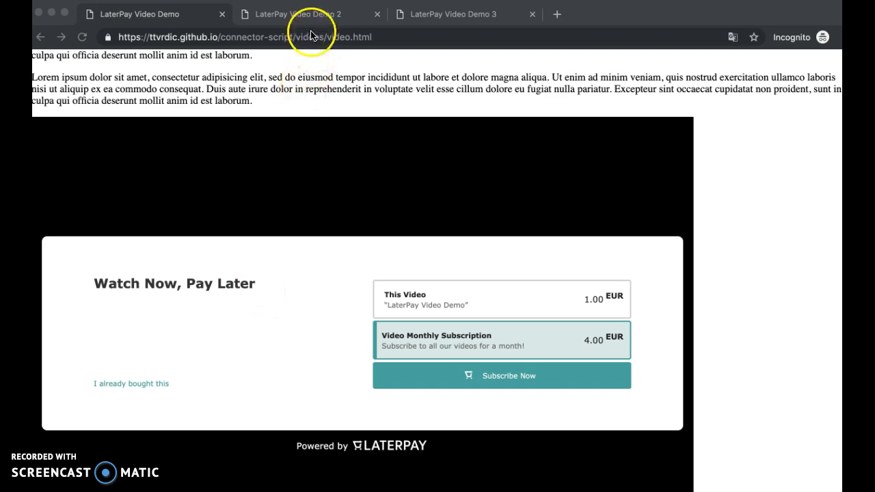
{"action": "left_click", "coordinate": [294, 16]}
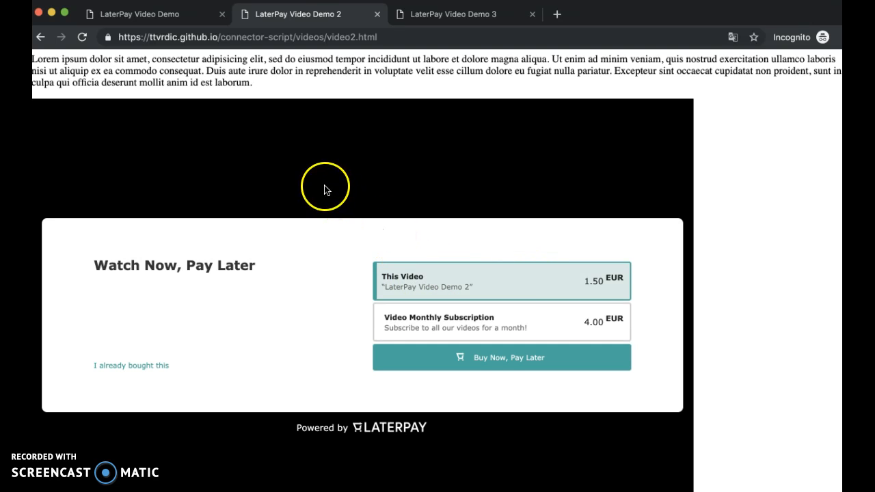
Open the BunnyVideo single purchase, check its path against the Video Demo 2 page, and leave it without saving
{"action": "key", "text": "super+grave"}
{"action": "left_click", "coordinate": [88, 153]}
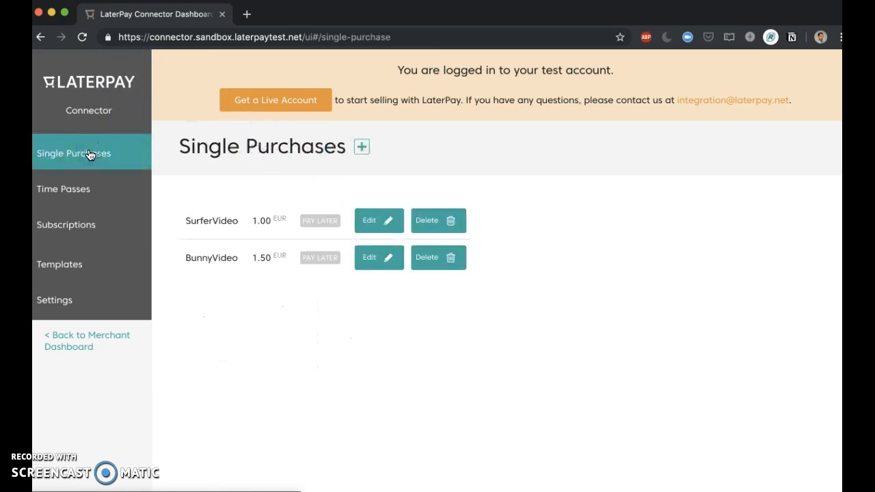
{"action": "key", "text": "super+grave"}
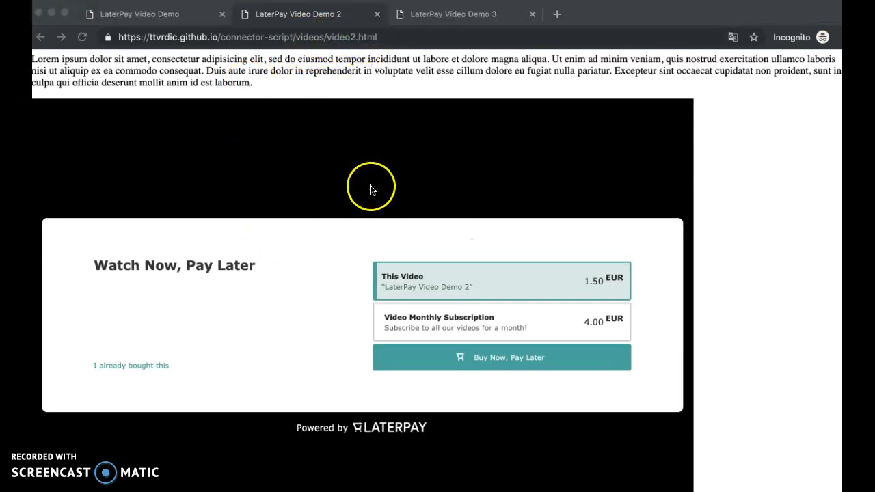
{"action": "key", "text": "super+grave"}
{"action": "left_click", "coordinate": [370, 260]}
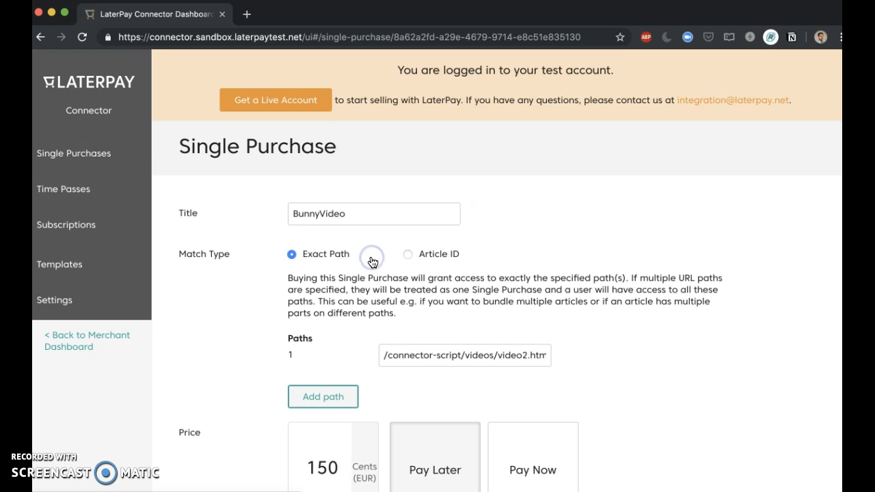
{"action": "left_click_drag", "start_coordinate": [392, 355], "coordinate": [534, 355]}
{"action": "left_click", "coordinate": [511, 354]}
{"action": "scroll", "coordinate": [363, 328], "scroll_direction": "down", "scroll_amount": 3}
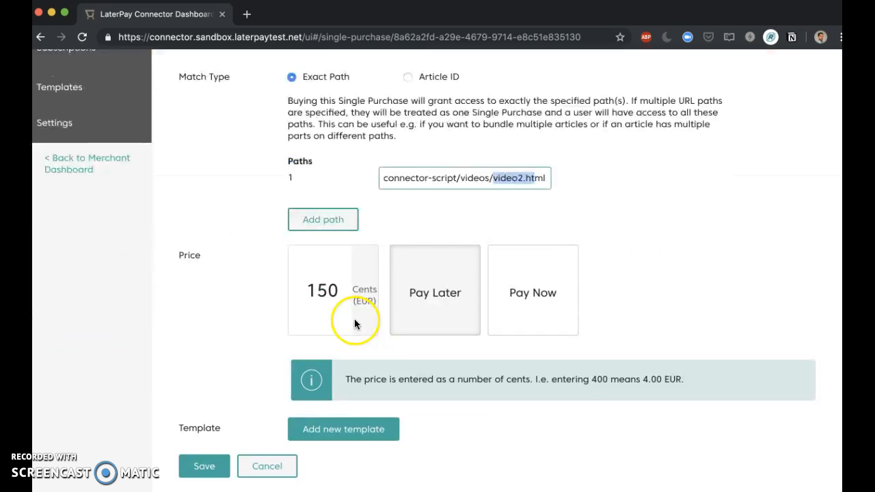
{"action": "left_click", "coordinate": [266, 466]}
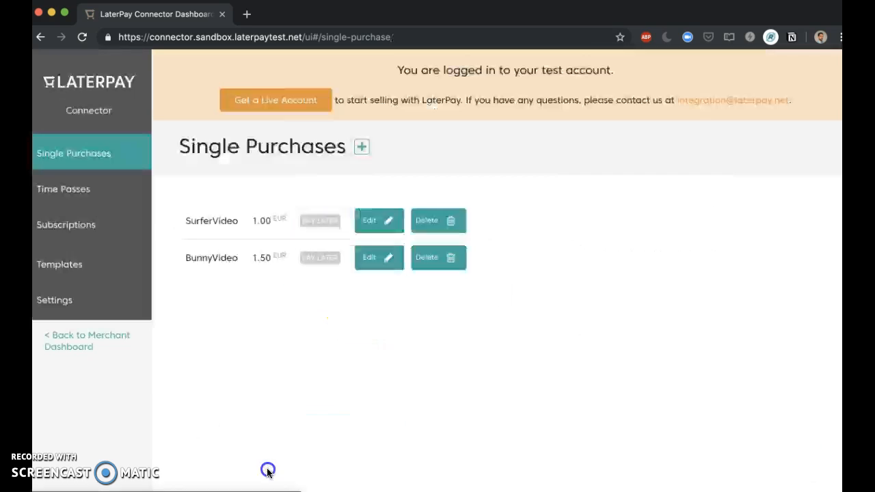
Delete the BunnyVideo single purchase
{"action": "left_click", "coordinate": [435, 258]}
{"action": "left_click", "coordinate": [566, 109]}
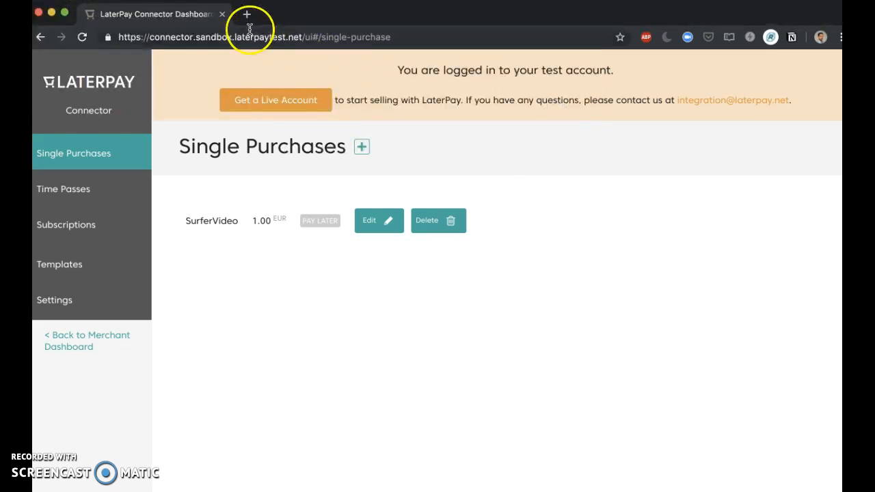
Reload the LaterPay Video Demo 2 page and compare its purchase options with those on the other two demo pages
{"action": "key", "text": "super+grave"}
{"action": "key", "text": "super+r"}
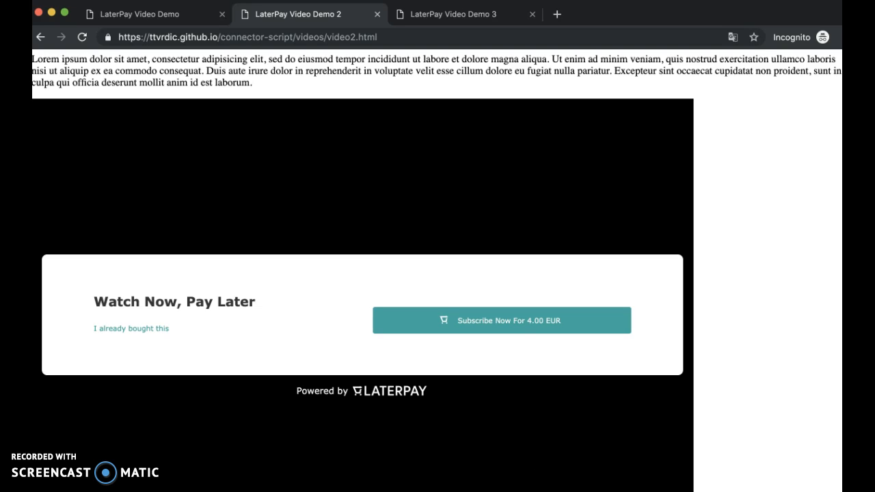
{"action": "left_click", "coordinate": [421, 16]}
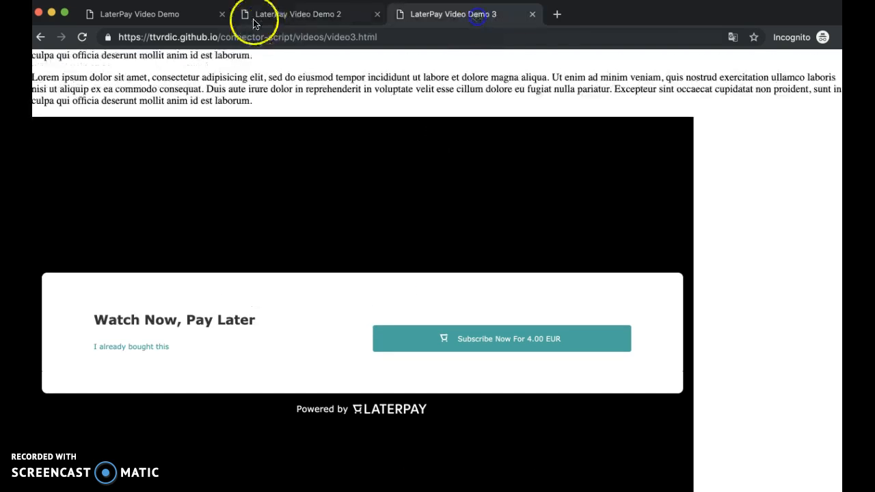
{"action": "left_click", "coordinate": [194, 16]}
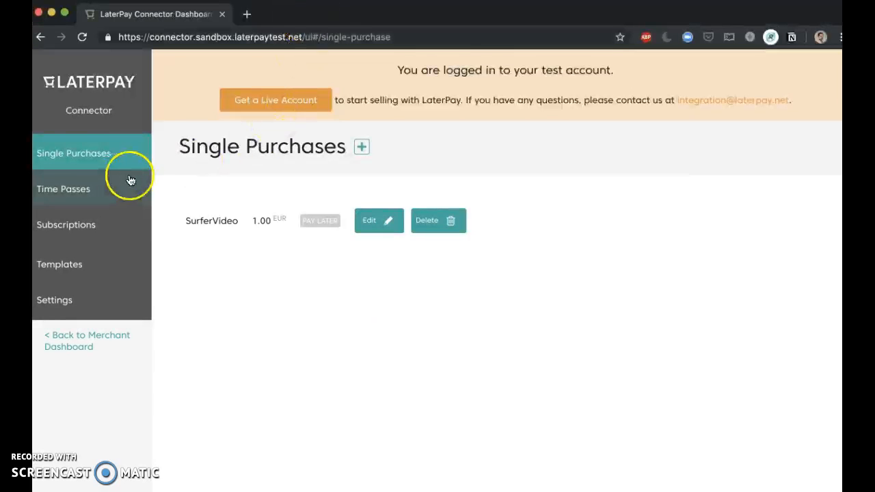
Start a new time pass and title it "4 hours Access to 1&2 videos"
{"action": "left_click", "coordinate": [85, 190]}
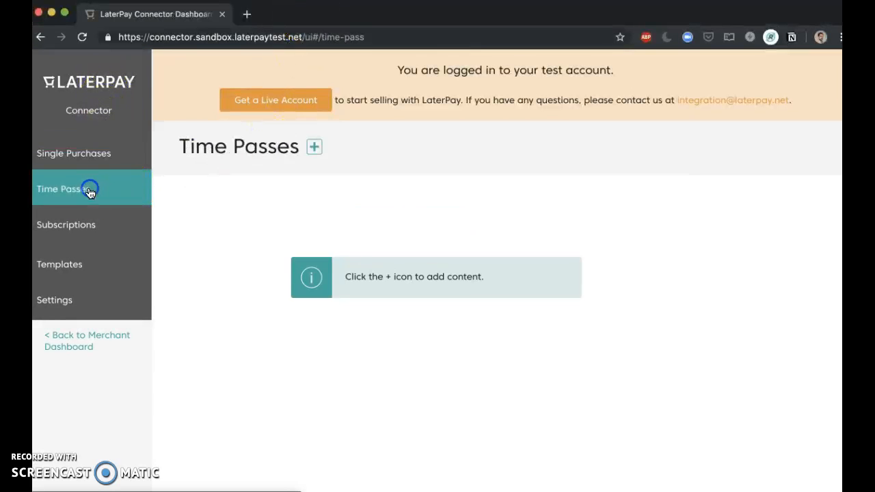
{"action": "left_click", "coordinate": [314, 148]}
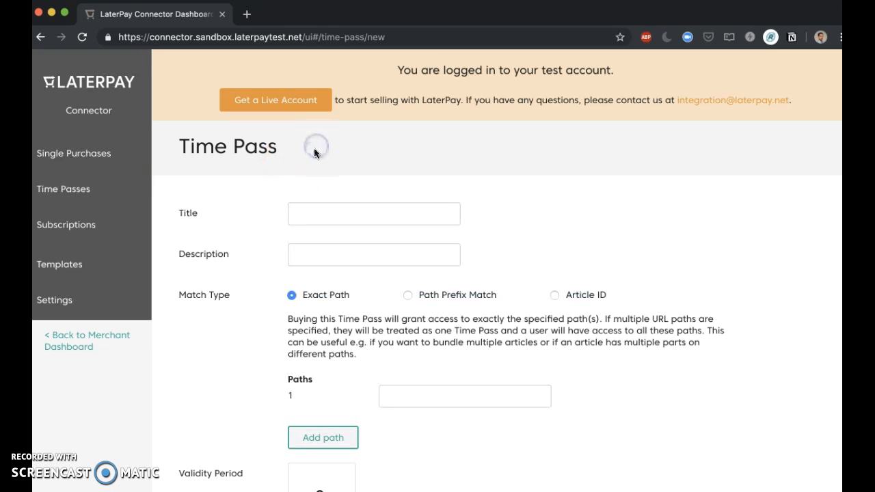
{"action": "double_click", "coordinate": [205, 254]}
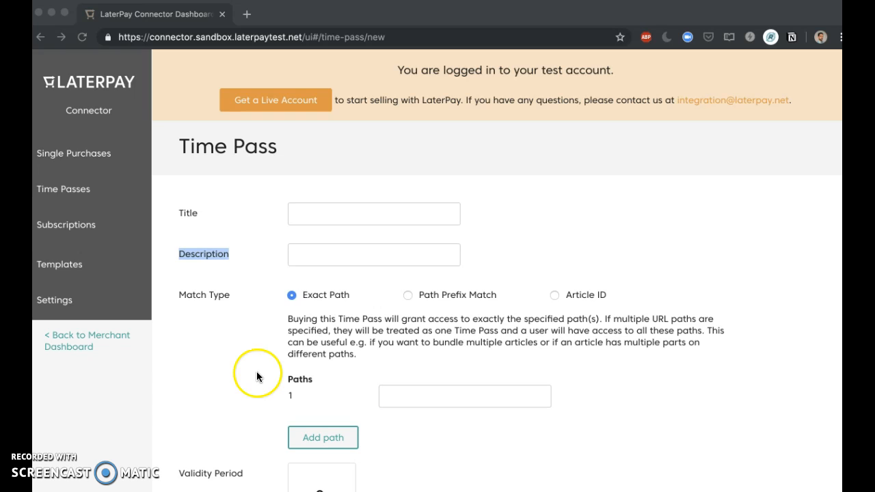
{"action": "left_click", "coordinate": [338, 214]}
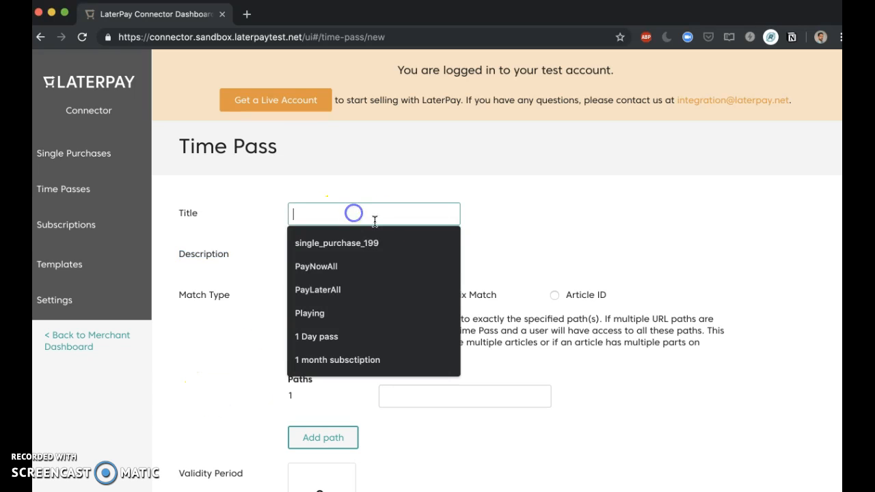
{"action": "type", "text": "4 hours Access to 1&2 videos"}
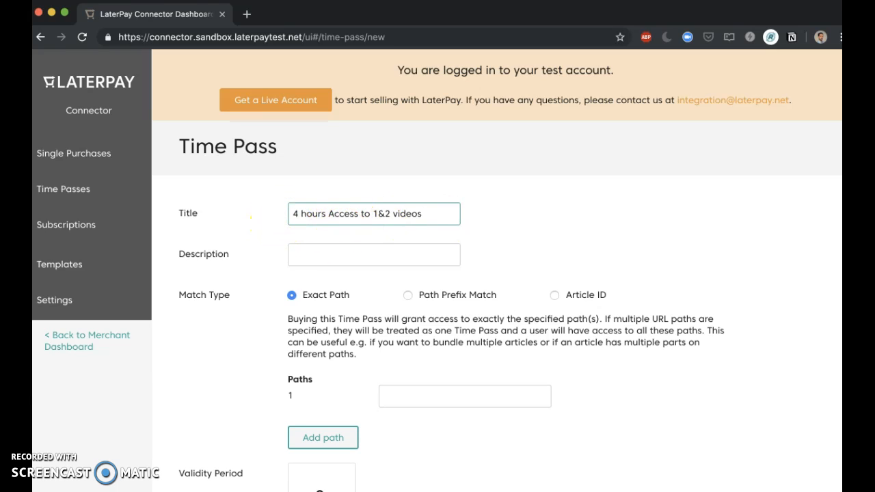
Set the time pass description to "Access our videos 1 and 2 for 4 hours!"
{"action": "key", "text": "super+Tab"}
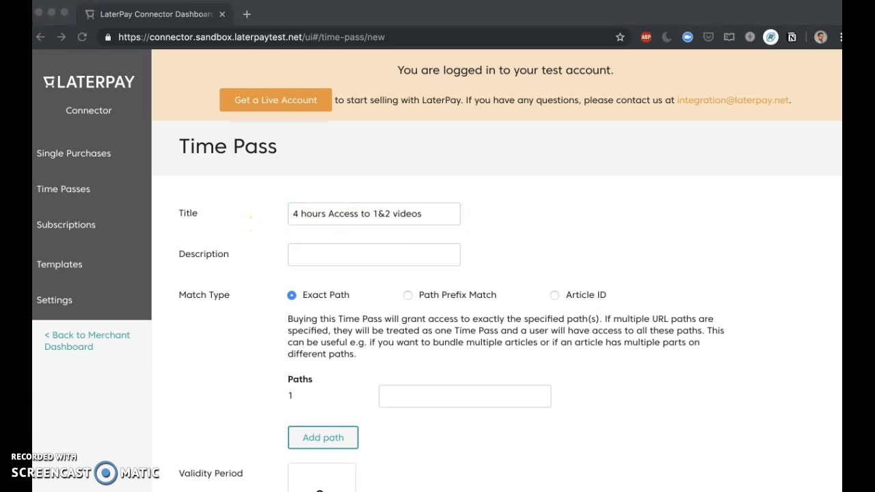
{"action": "left_click", "coordinate": [352, 264]}
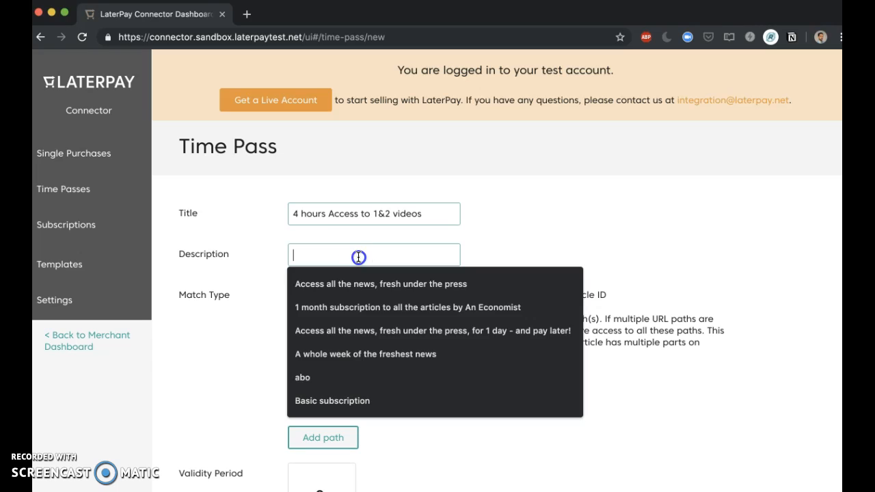
{"action": "type", "text": "Access our videos 1 and 2 for 4 hours!"}
{"action": "left_click", "coordinate": [305, 258]}
{"action": "left_click_drag", "start_coordinate": [301, 257], "coordinate": [466, 254]}
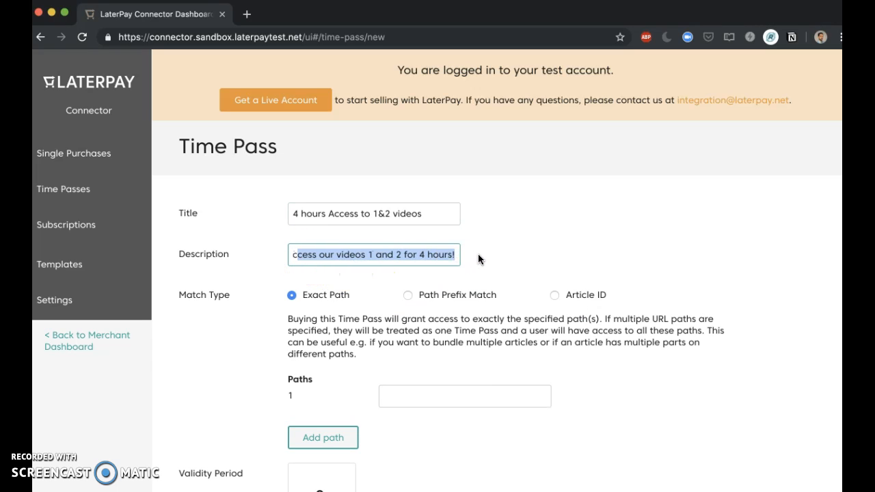
{"action": "left_click", "coordinate": [509, 249]}
{"action": "left_click", "coordinate": [254, 294]}
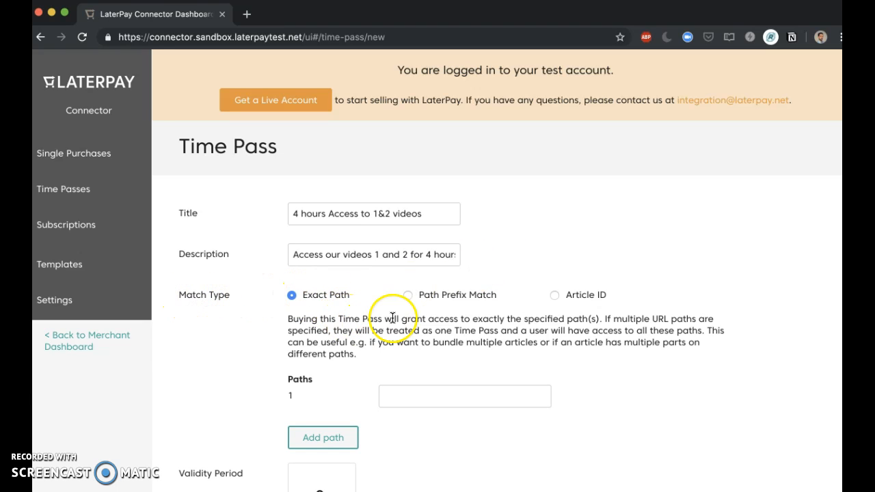
Try the Path Prefix Match and Article ID match types, checking the first video page's URL prefix, and return to Exact Path
{"action": "left_click", "coordinate": [408, 293]}
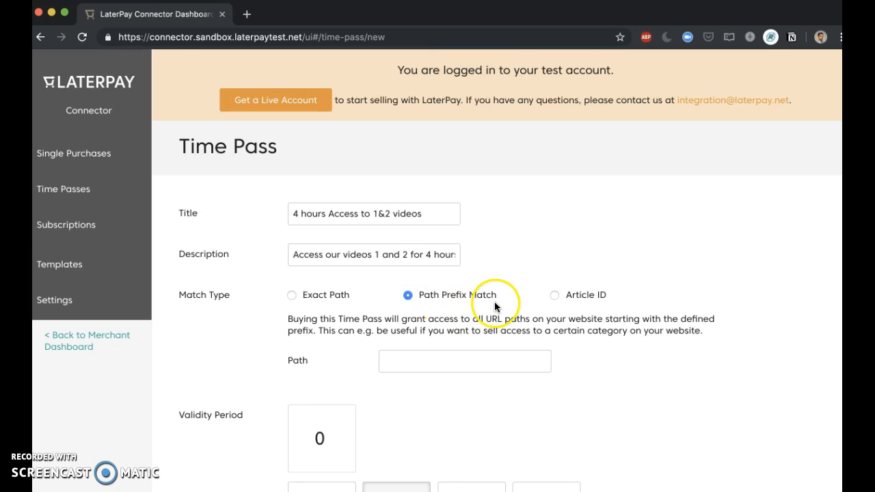
{"action": "key", "text": "super+grave"}
{"action": "left_click_drag", "start_coordinate": [219, 37], "coordinate": [325, 37]}
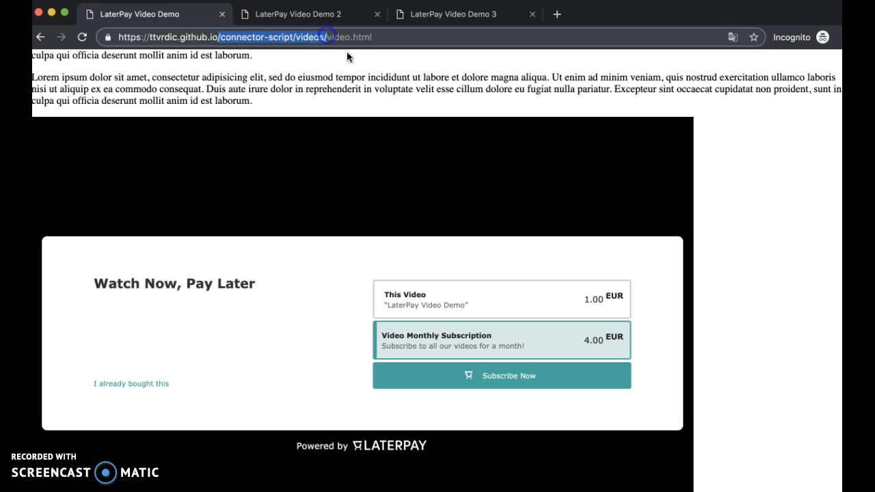
{"action": "key", "text": "super+grave"}
{"action": "left_click", "coordinate": [417, 351]}
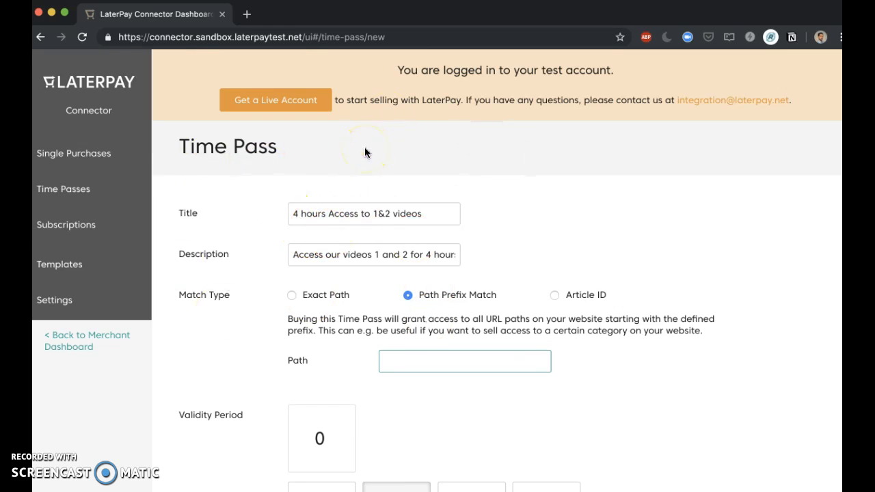
{"action": "scroll", "coordinate": [322, 304], "scroll_direction": "down", "scroll_amount": 3}
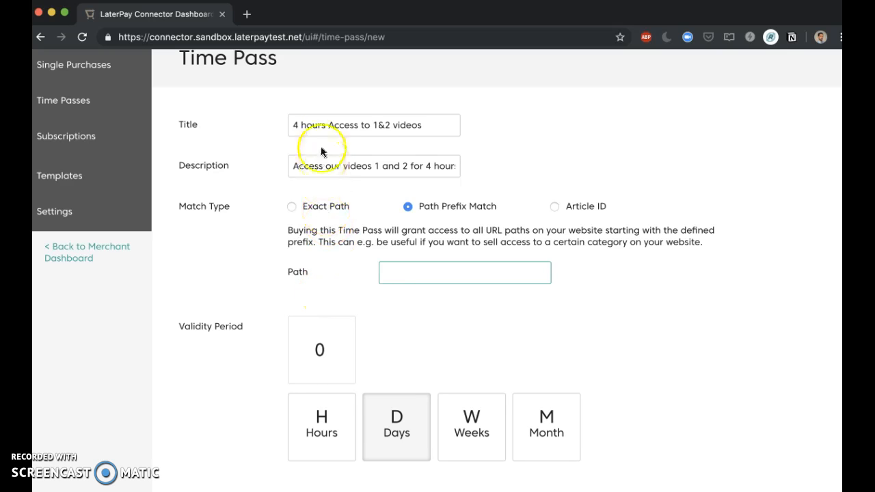
{"action": "double_click", "coordinate": [391, 125]}
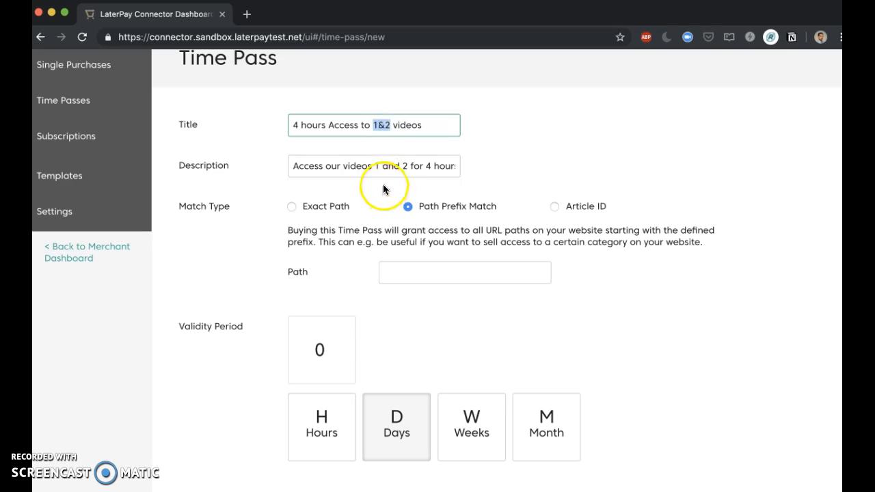
{"action": "left_click", "coordinate": [555, 207]}
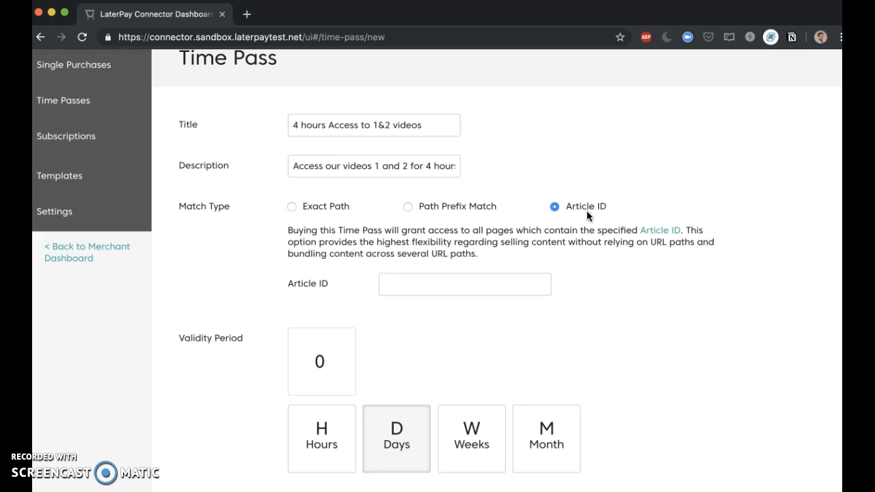
{"action": "left_click", "coordinate": [292, 207]}
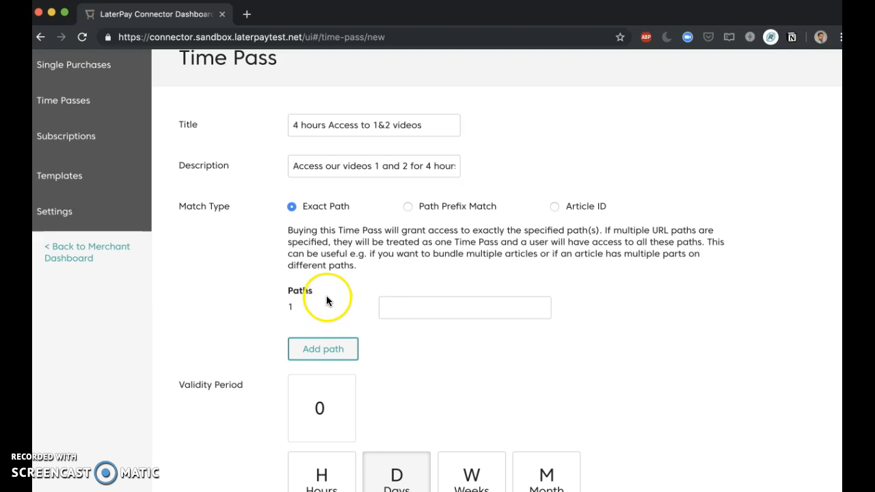
Copy the first video page's path, /connector-script/videos/video.html, into the time pass as path 1
{"action": "left_click_drag", "start_coordinate": [293, 126], "coordinate": [426, 124]}
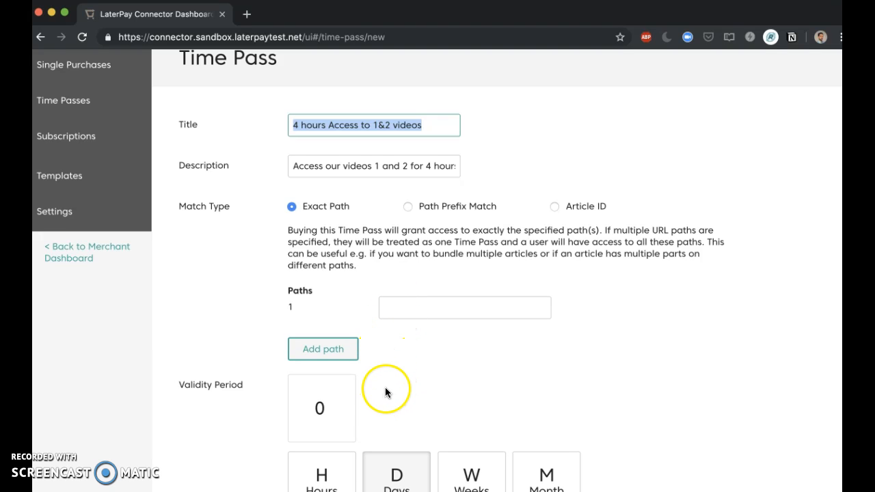
{"action": "key", "text": "super+grave"}
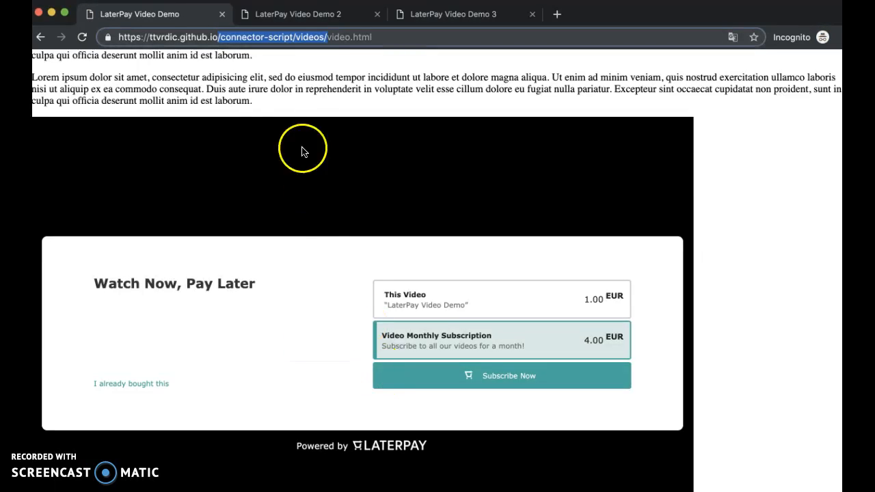
{"action": "left_click_drag", "start_coordinate": [380, 36], "coordinate": [218, 37]}
{"action": "key", "text": "super+c"}
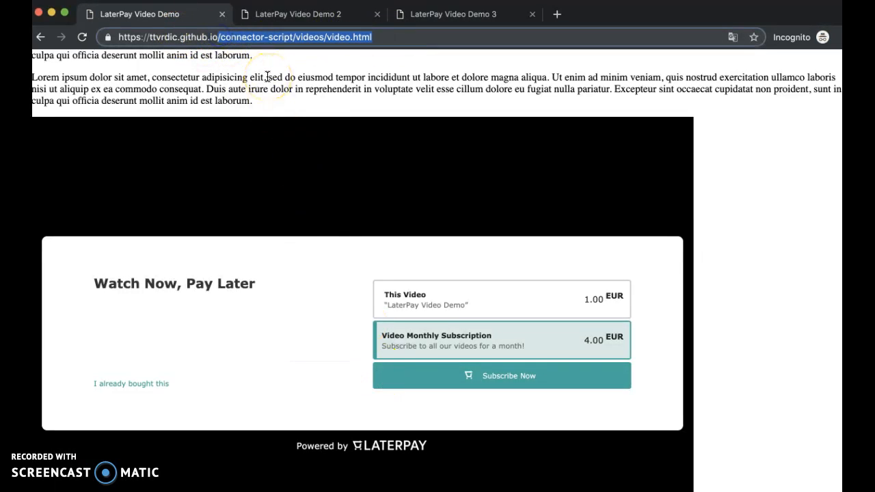
{"action": "key", "text": "super+grave"}
{"action": "left_click", "coordinate": [421, 304]}
{"action": "key", "text": "super+v"}
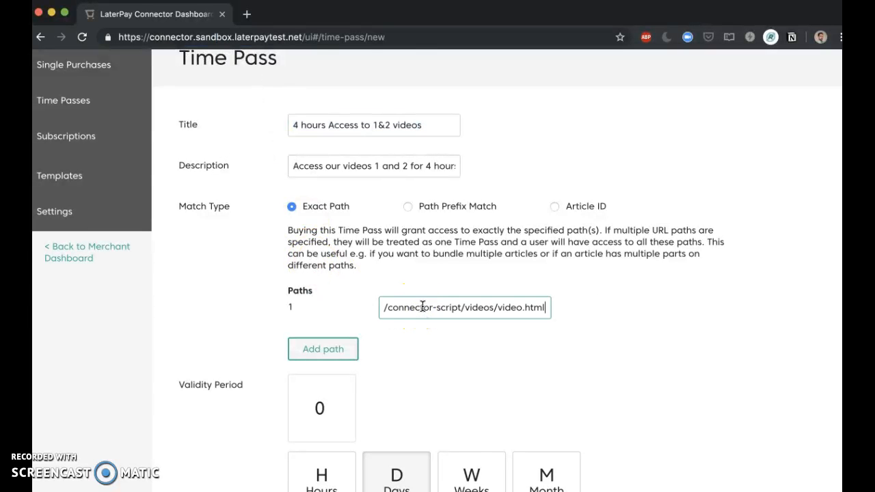
Add a second path to the time pass with the Video Demo 2 page's path, /connector-script/videos/video2.html
{"action": "left_click", "coordinate": [322, 349]}
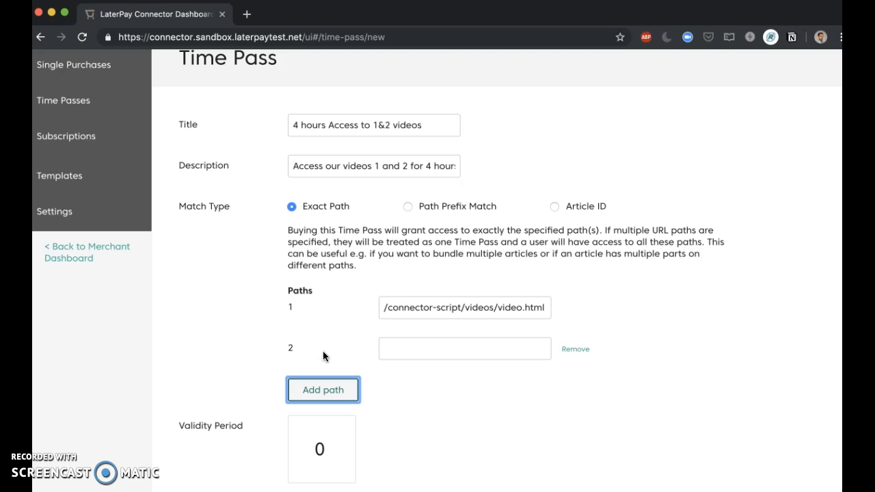
{"action": "key", "text": "super+grave"}
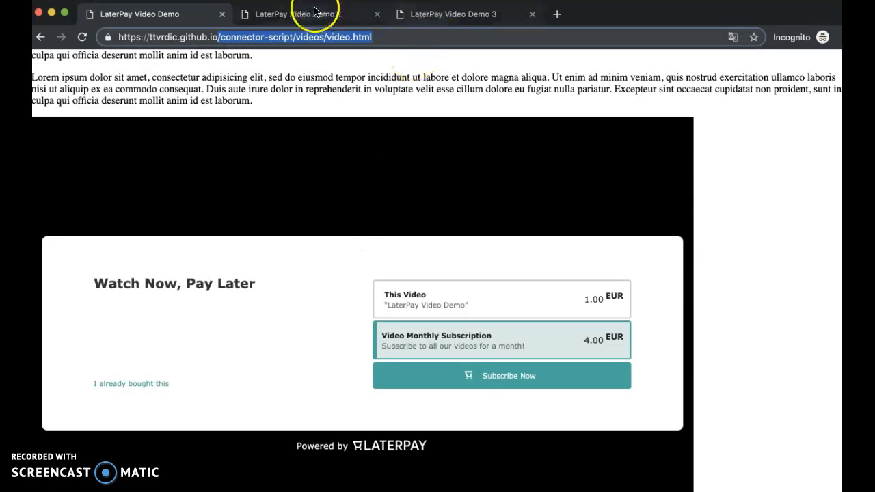
{"action": "left_click", "coordinate": [314, 11]}
{"action": "left_click_drag", "start_coordinate": [378, 37], "coordinate": [295, 64]}
{"action": "key", "text": "super+c"}
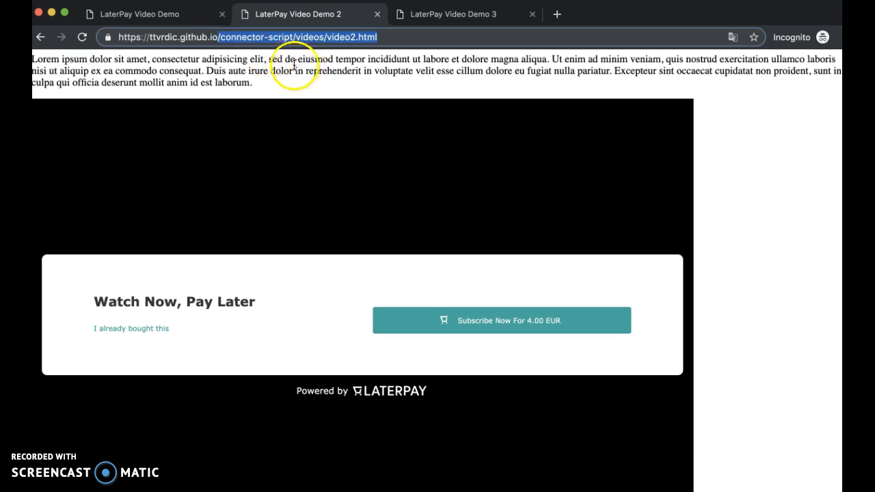
{"action": "key", "text": "super+grave"}
{"action": "left_click", "coordinate": [398, 348]}
{"action": "key", "text": "super+v"}
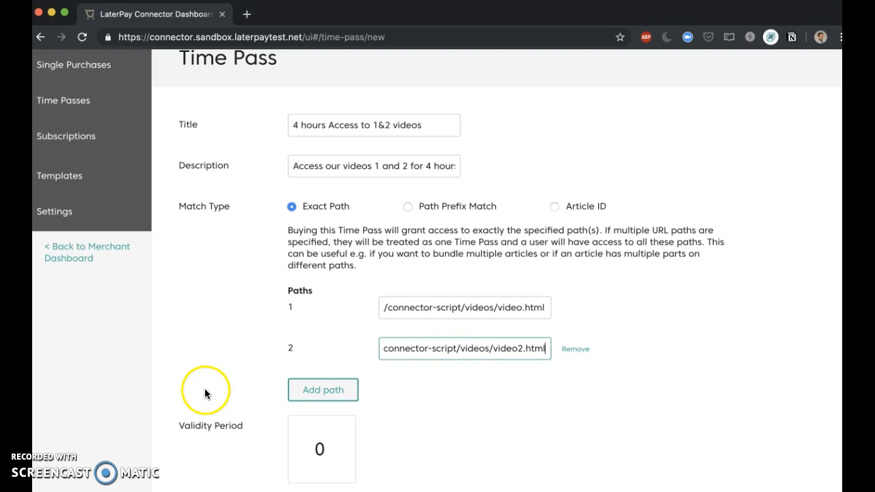
Set the time pass validity period to 4 hours
{"action": "scroll", "coordinate": [257, 326], "scroll_direction": "down", "scroll_amount": 3}
{"action": "left_click", "coordinate": [302, 286]}
{"action": "type", "text": "4"}
{"action": "left_click", "coordinate": [322, 346]}
Set the time pass price to 50 cents and save the pass
{"action": "scroll", "coordinate": [249, 335], "scroll_direction": "down", "scroll_amount": 3}
{"action": "left_click_drag", "start_coordinate": [324, 305], "coordinate": [398, 305]}
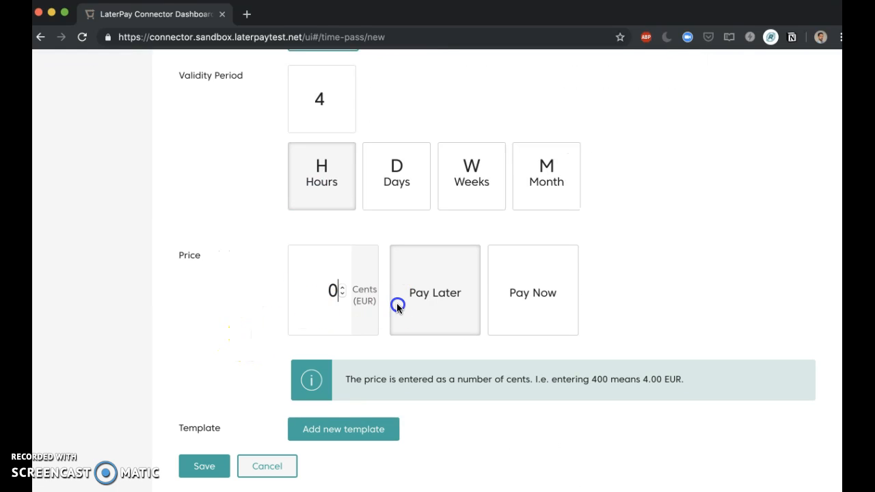
{"action": "left_click_drag", "start_coordinate": [313, 288], "coordinate": [401, 287]}
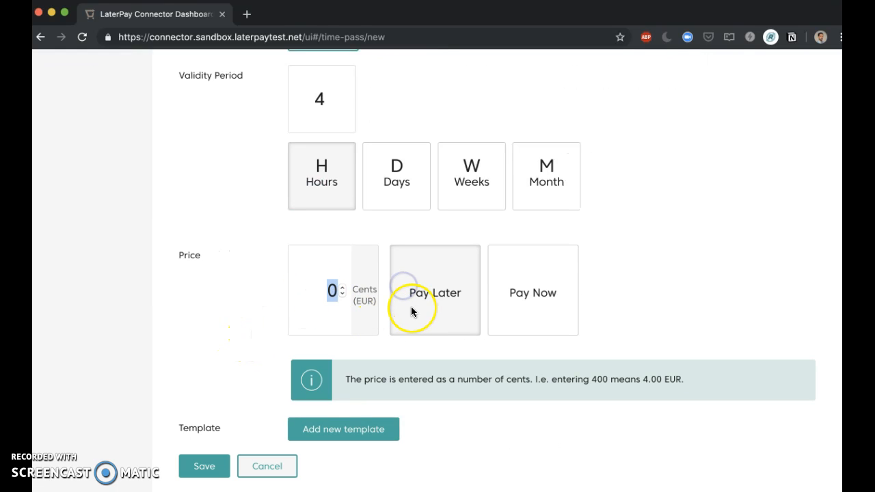
{"action": "type", "text": "50"}
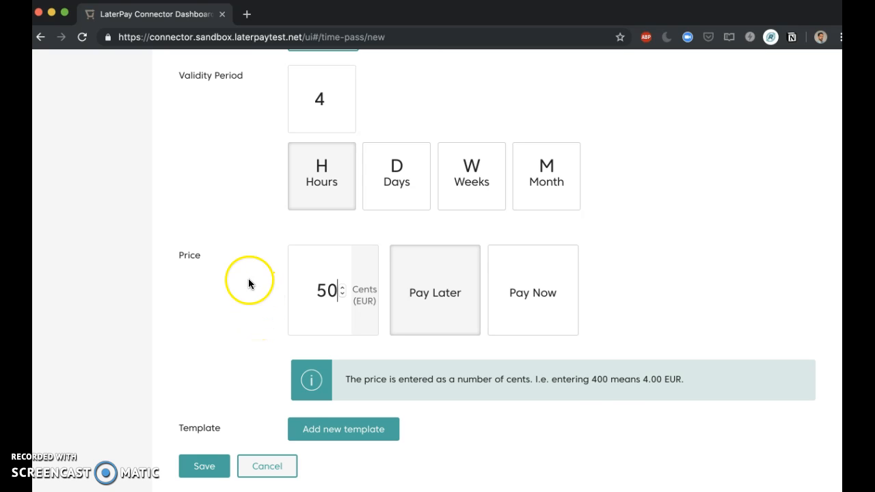
{"action": "left_click", "coordinate": [214, 474]}
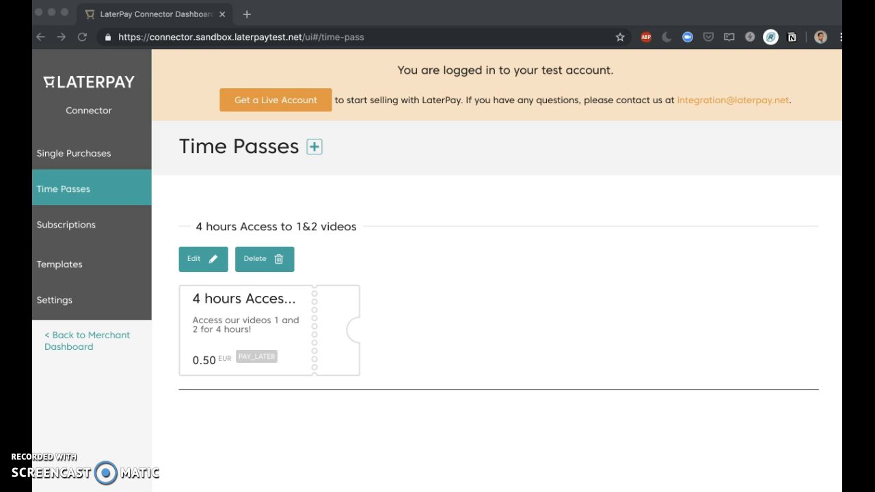
Compare the purchase options on the three video demo pages to check where the new time pass is offered
{"action": "left_click", "coordinate": [450, 317]}
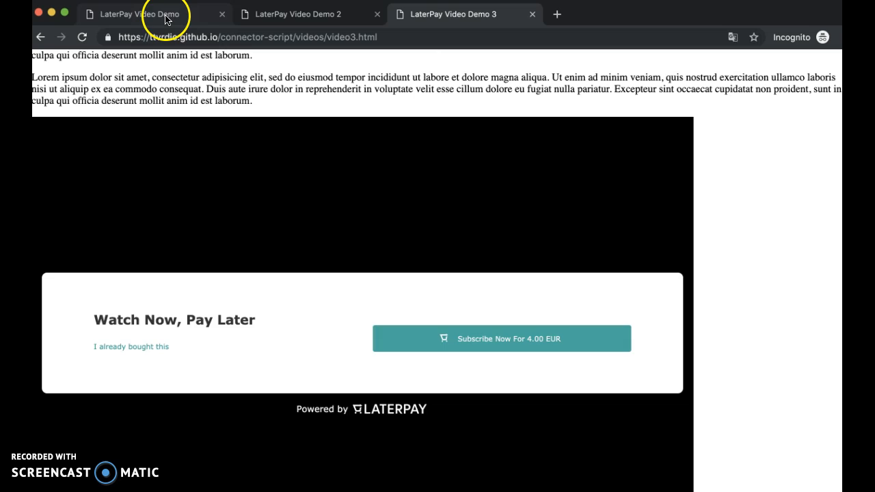
{"action": "left_click", "coordinate": [164, 20]}
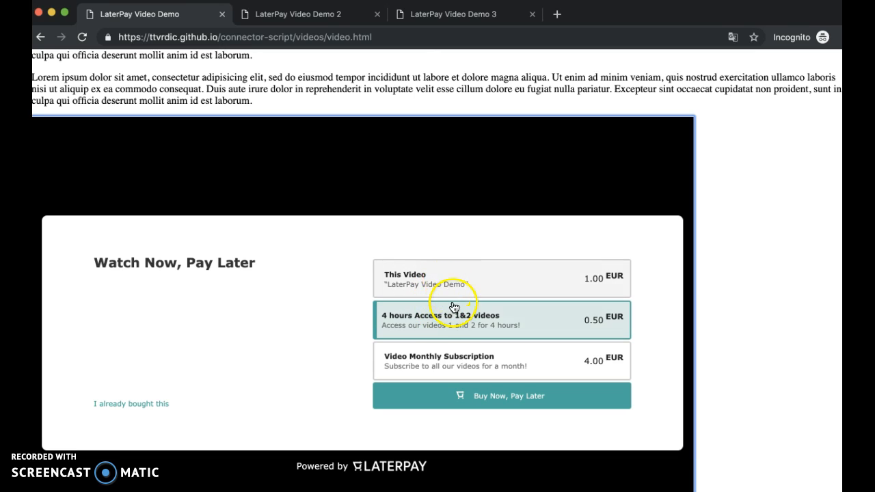
{"action": "left_click", "coordinate": [311, 13]}
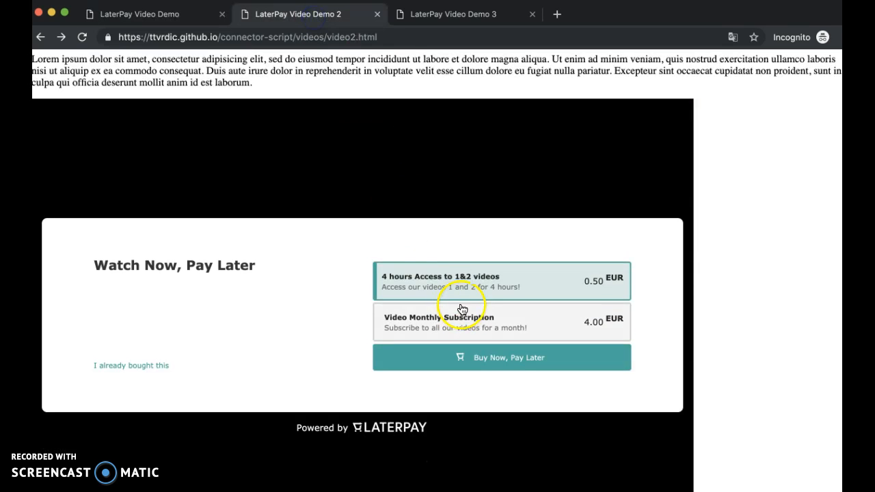
{"action": "left_click", "coordinate": [434, 15]}
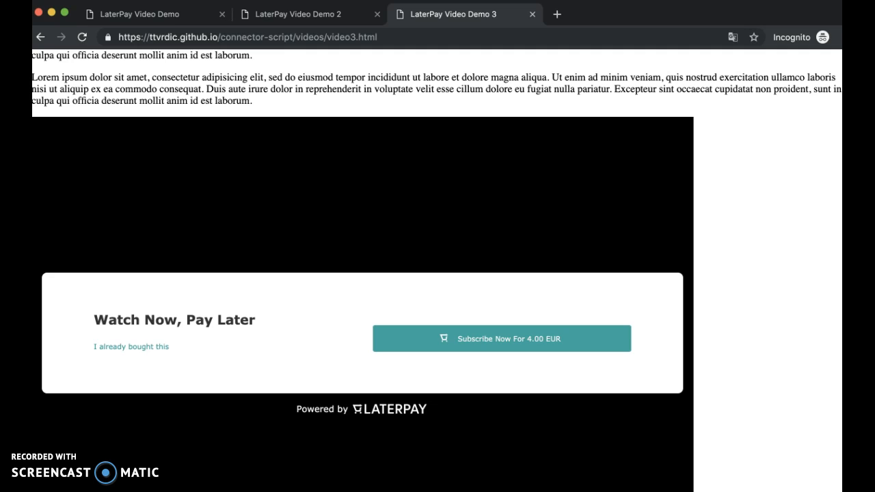
{"action": "left_click", "coordinate": [308, 17]}
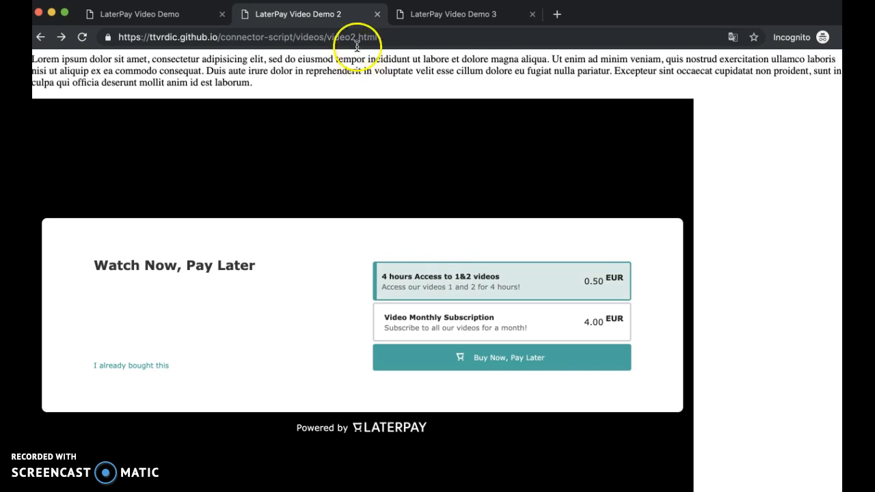
{"action": "left_click", "coordinate": [171, 17]}
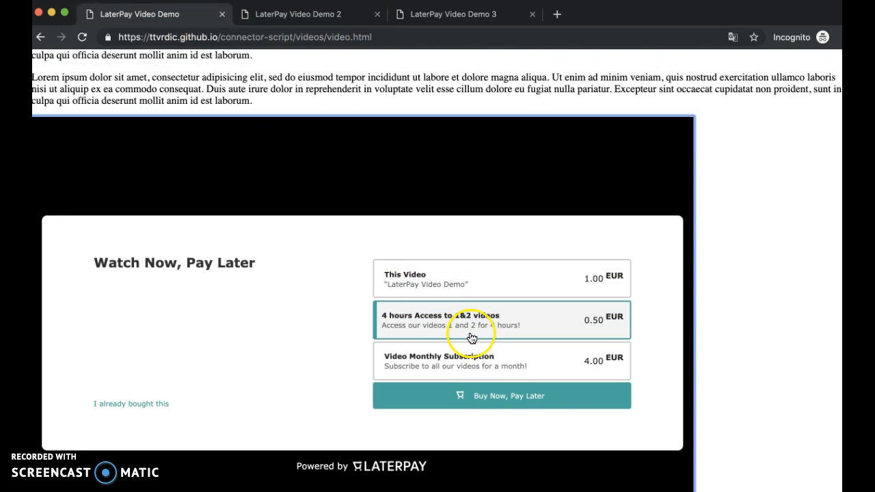
{"action": "left_click", "coordinate": [294, 14]}
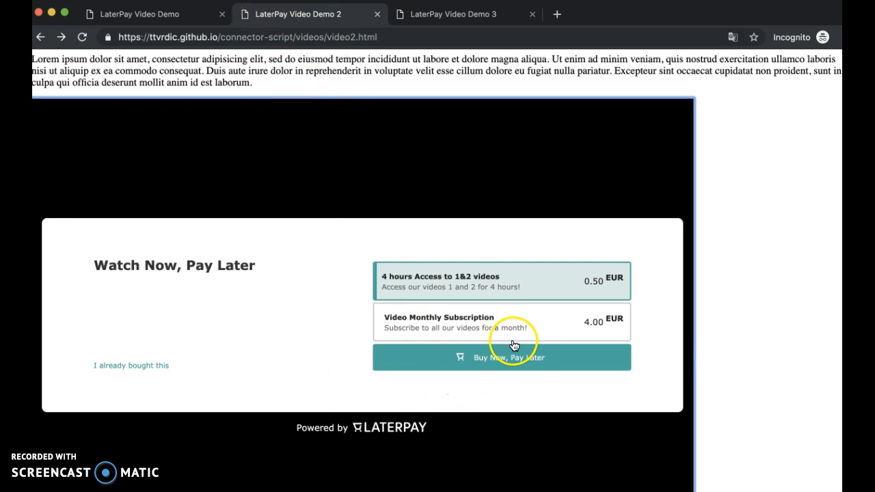
Buy the 4-hour access pass from the Video Demo 2 page, consenting to the privacy policy and right of withdrawal, and play the video
{"action": "left_click", "coordinate": [507, 361]}
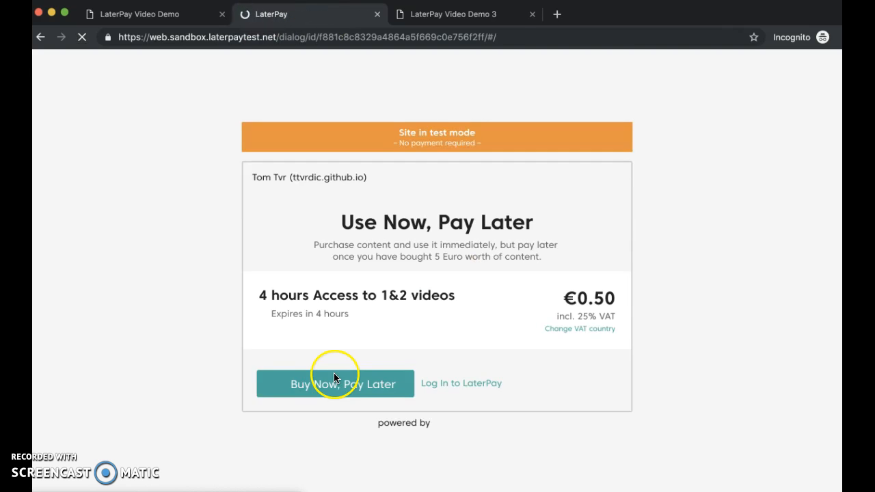
{"action": "left_click", "coordinate": [266, 366]}
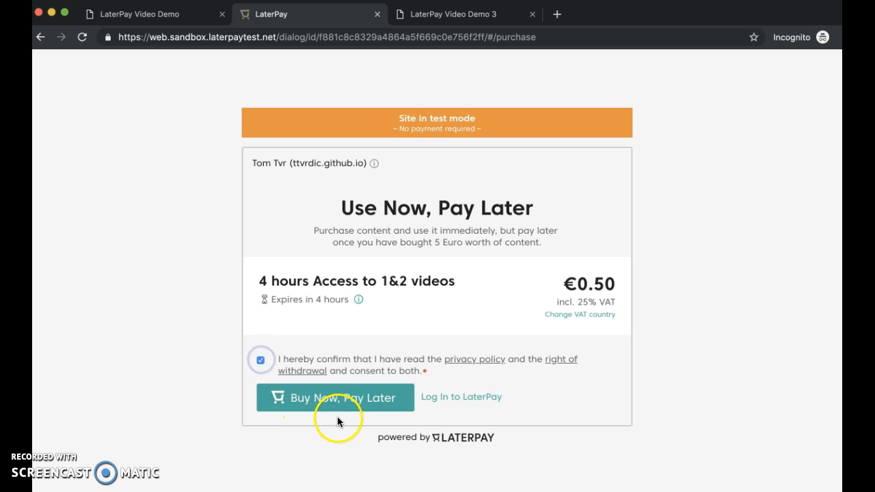
{"action": "left_click", "coordinate": [344, 401]}
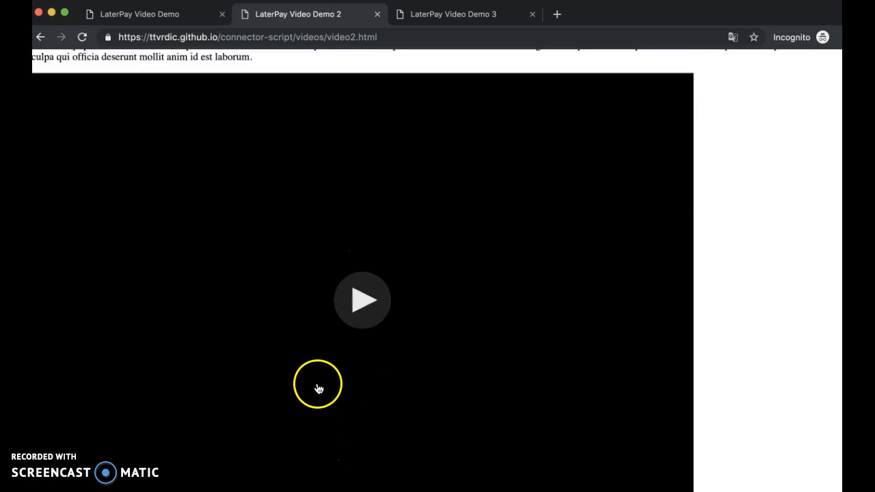
{"action": "left_click", "coordinate": [371, 379]}
{"action": "scroll", "coordinate": [301, 334], "scroll_direction": "down", "scroll_amount": 2}
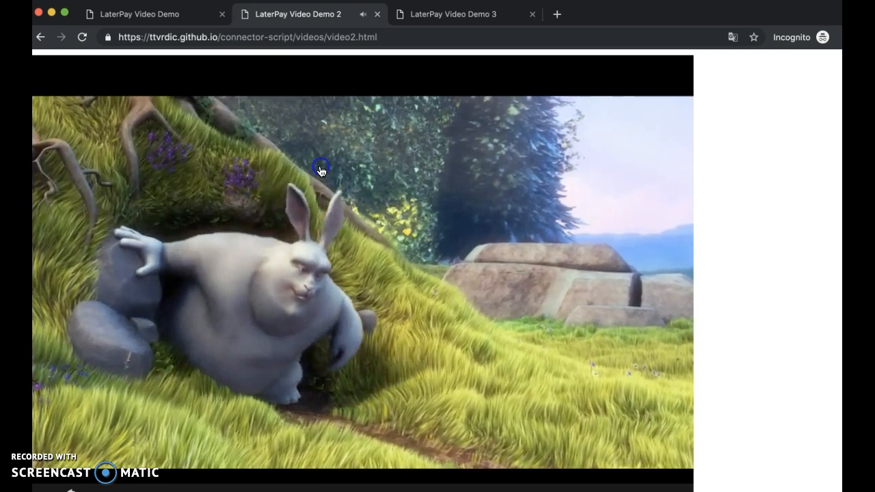
Check whether the purchased time pass also gives access on the Video Demo and Video Demo 3 pages, briefly playing the first page's video
{"action": "left_click", "coordinate": [170, 15]}
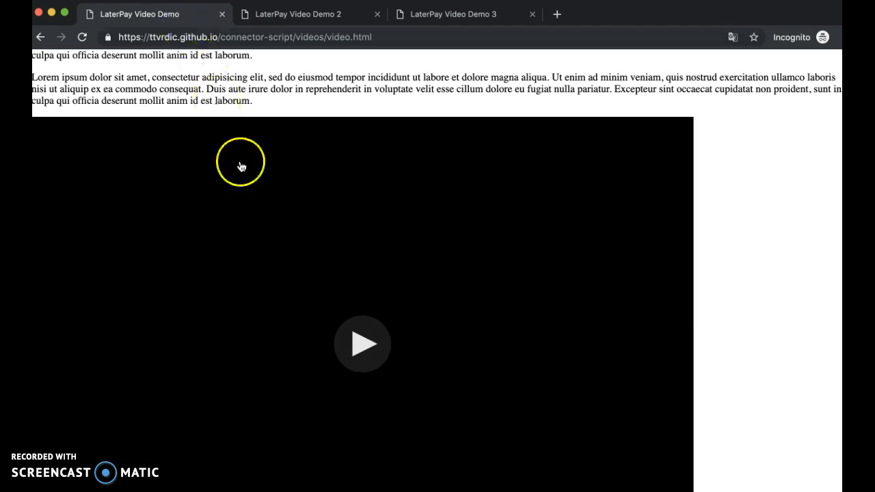
{"action": "left_click", "coordinate": [362, 343]}
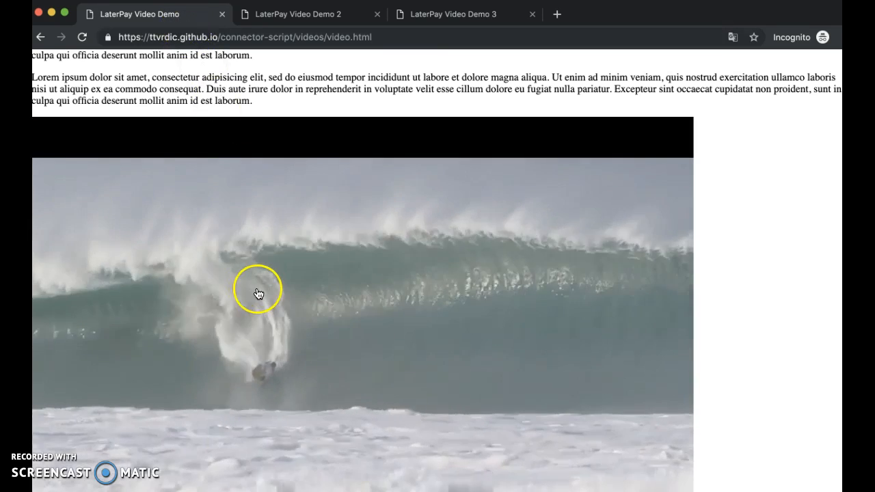
{"action": "scroll", "coordinate": [259, 295], "scroll_direction": "down", "scroll_amount": 2}
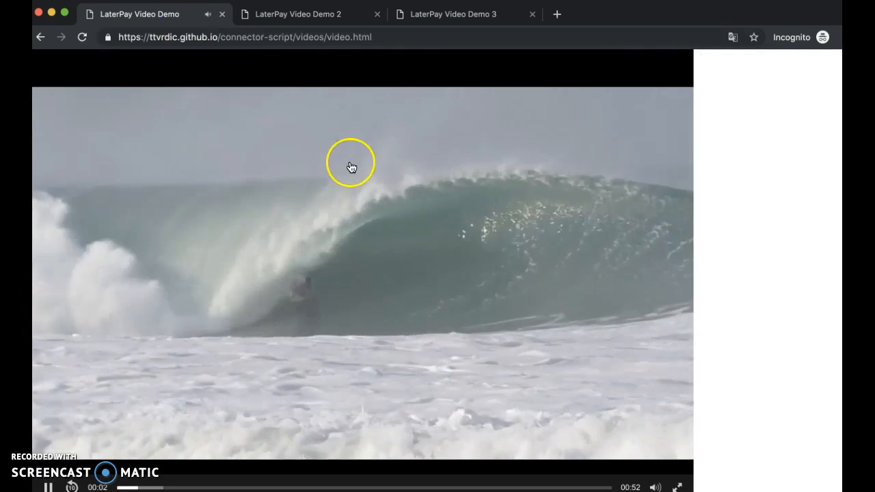
{"action": "left_click", "coordinate": [352, 167]}
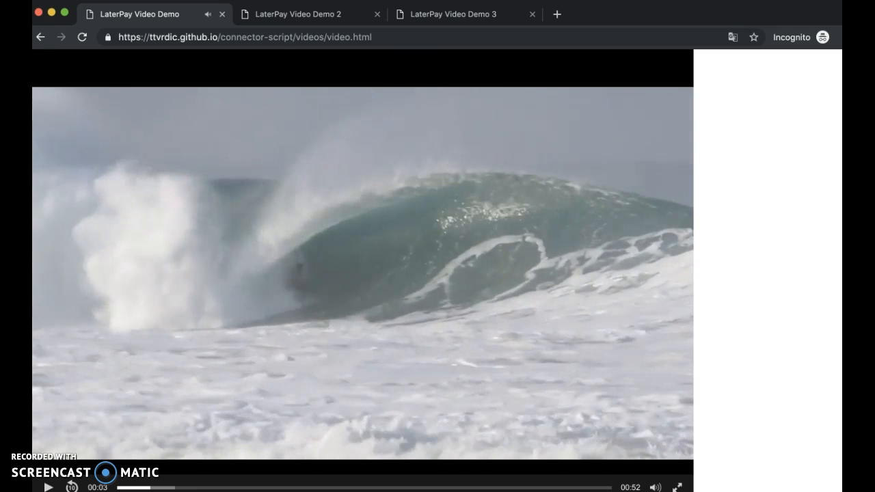
{"action": "left_click", "coordinate": [452, 15]}
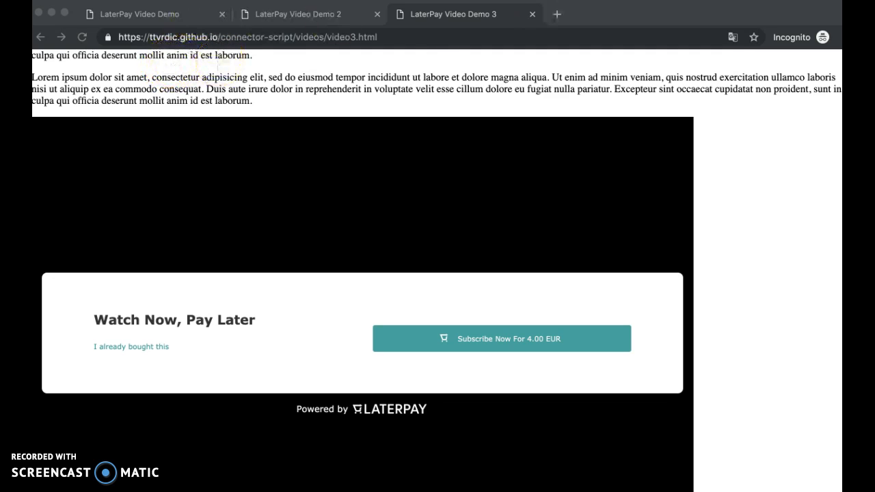
{"action": "left_click", "coordinate": [447, 19]}
Switch back to the LaterPay Connector dashboard and view the list of single purchases
{"action": "key", "text": "super+grave"}
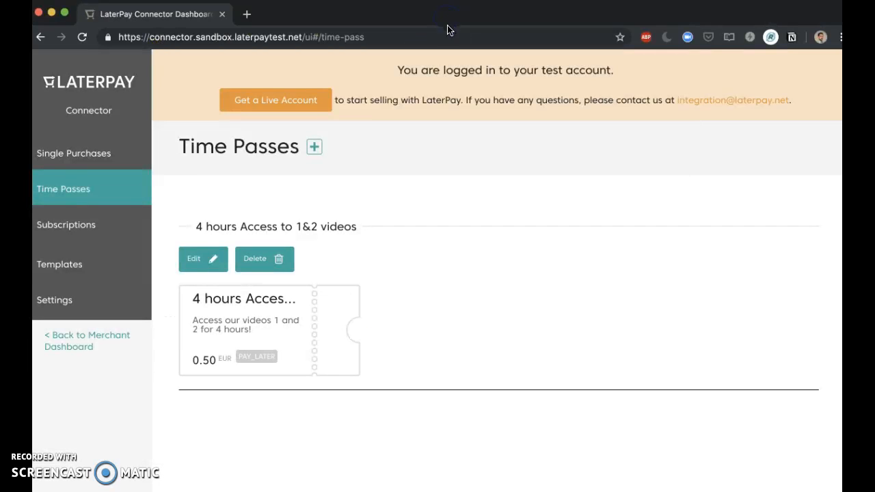
{"action": "left_click", "coordinate": [101, 160]}
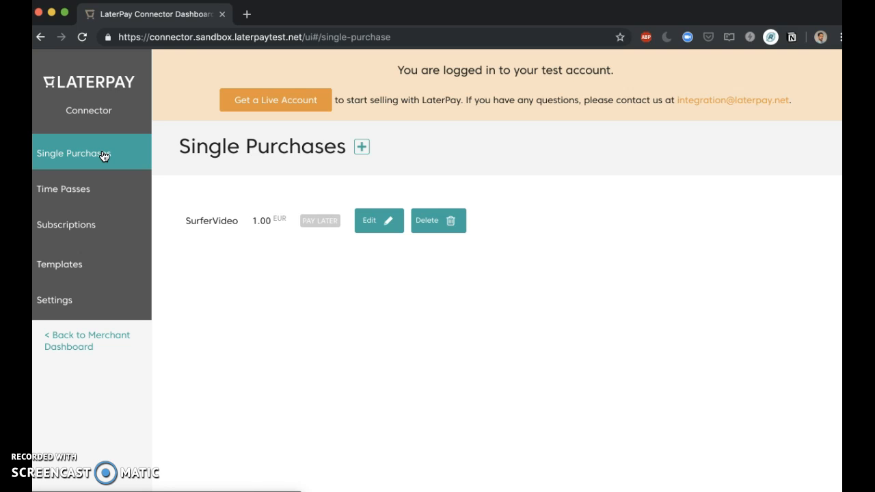
{"action": "left_click", "coordinate": [103, 157]}
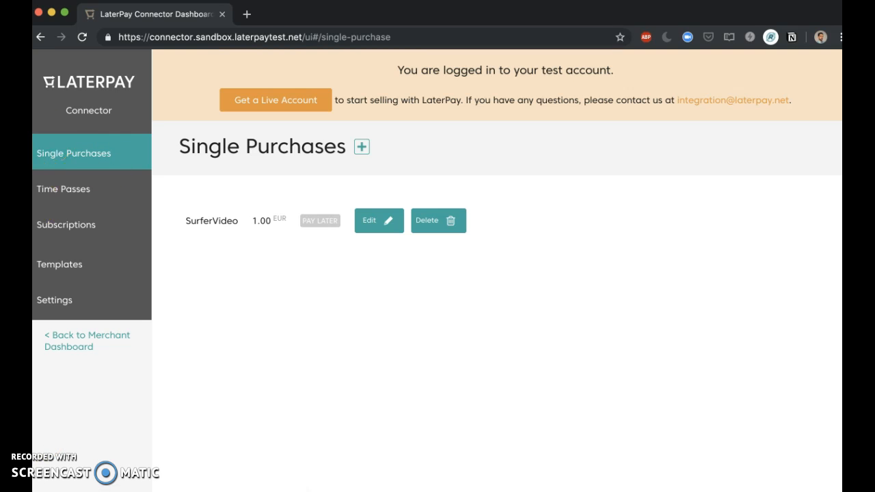